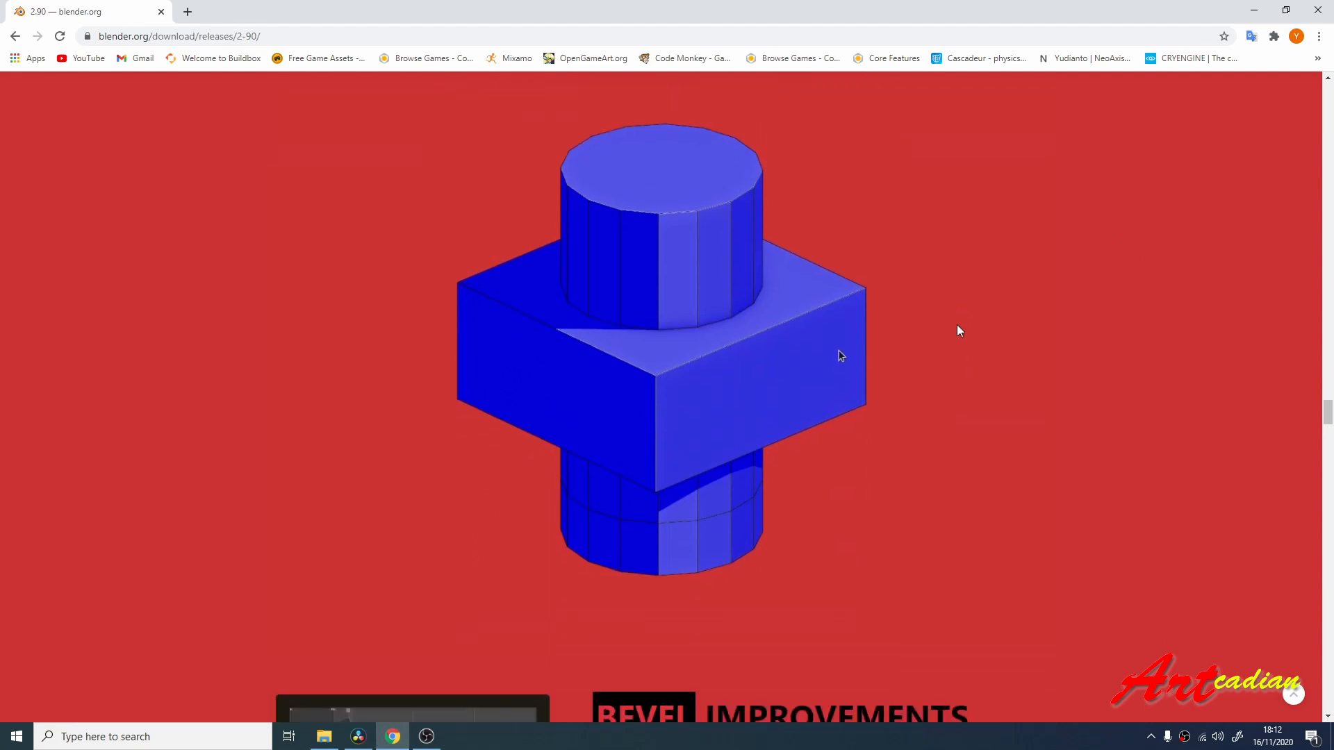
# Step: Review the Blender 2.90 release notes from the bevel improvements through the normals, ocean spray and UV sections
pyautogui.scroll(-4, 956, 326)
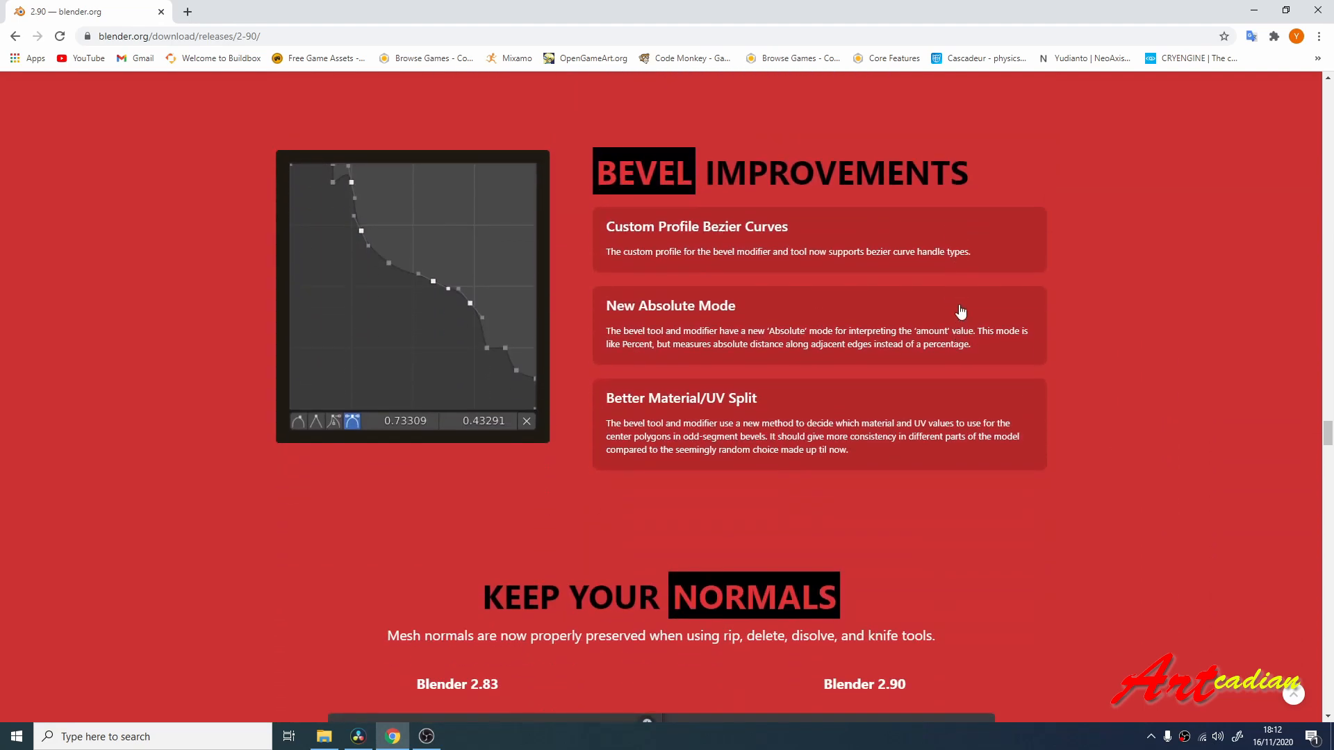
pyautogui.scroll(-6, 960, 297)
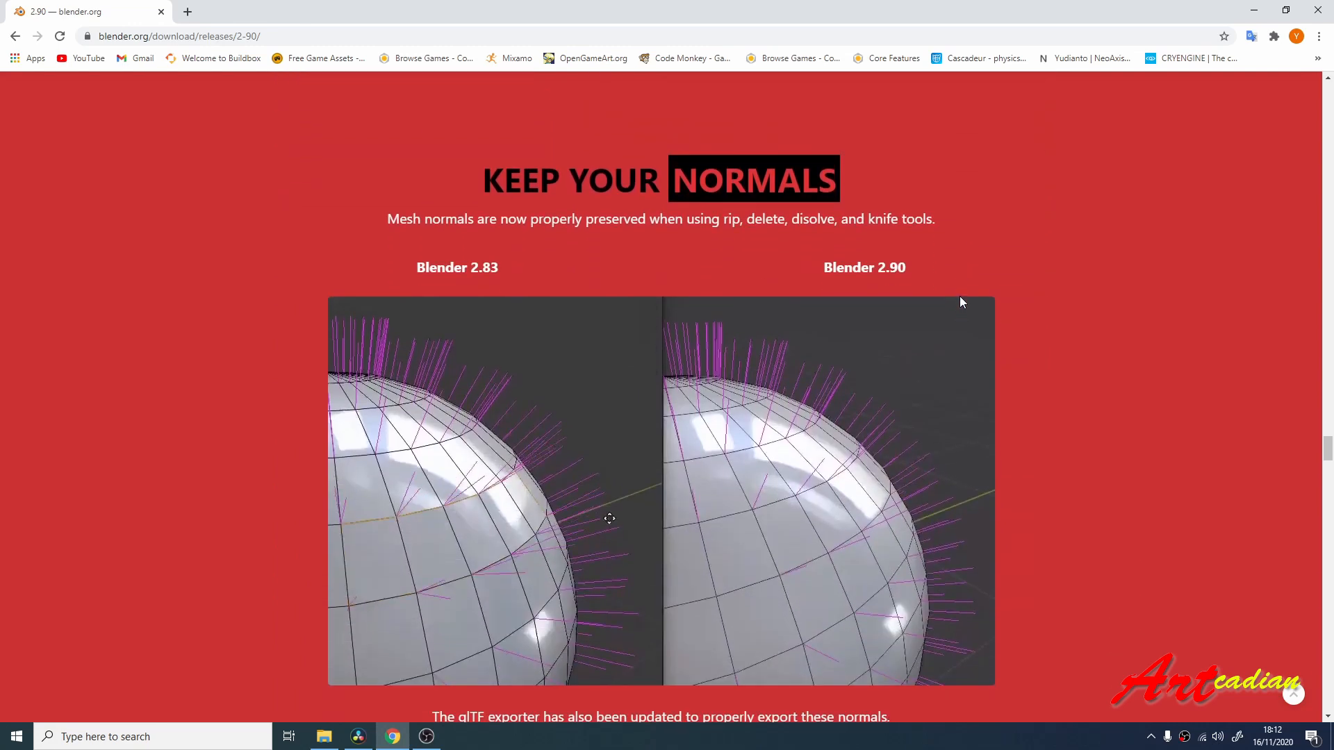
pyautogui.scroll(-2, 960, 299)
pyautogui.scroll(-1, 961, 305)
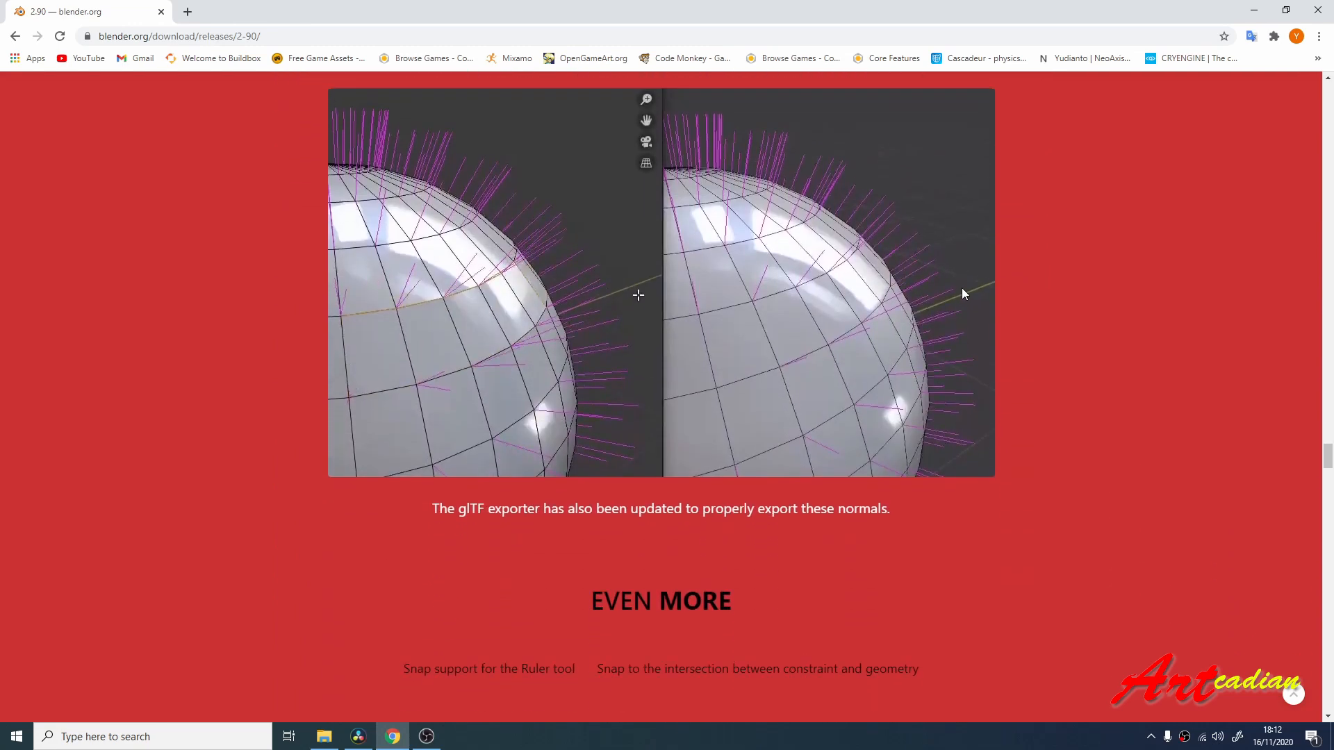
pyautogui.scroll(-5, 962, 292)
pyautogui.scroll(-5, 962, 299)
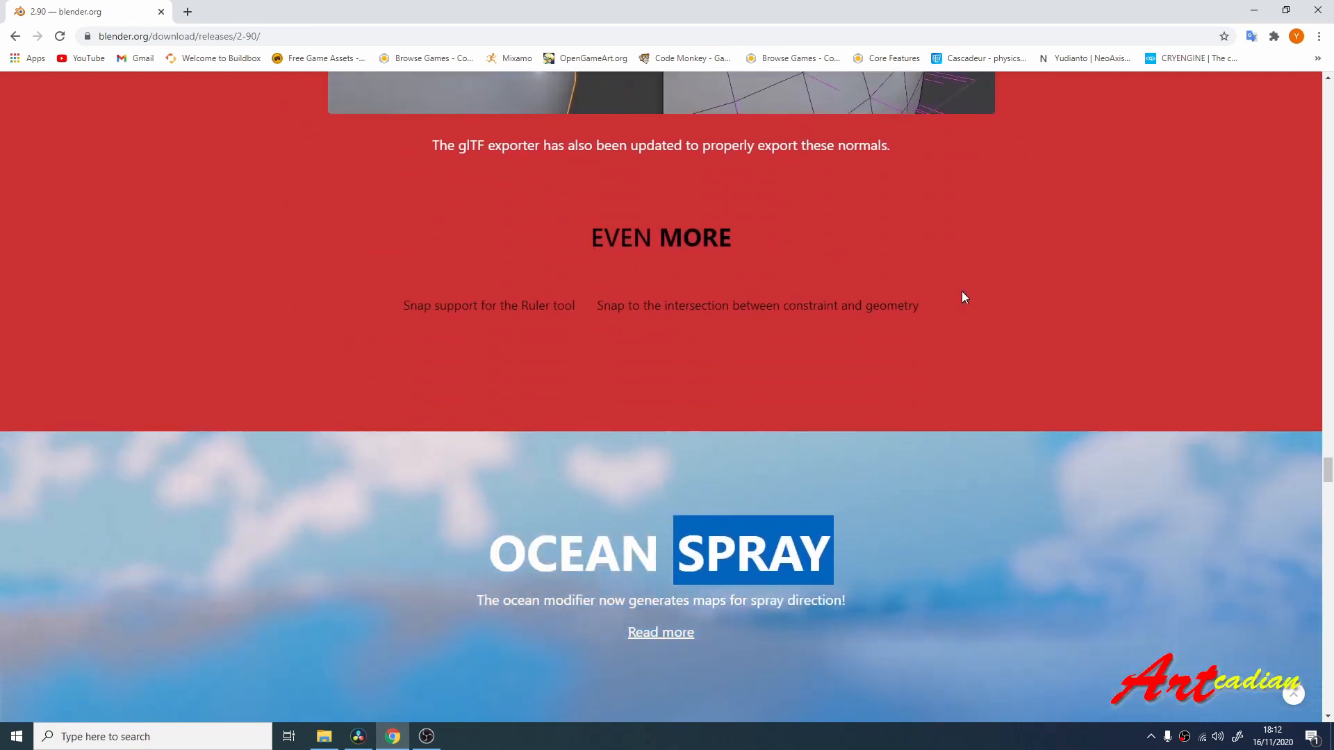
pyautogui.scroll(-4, 961, 300)
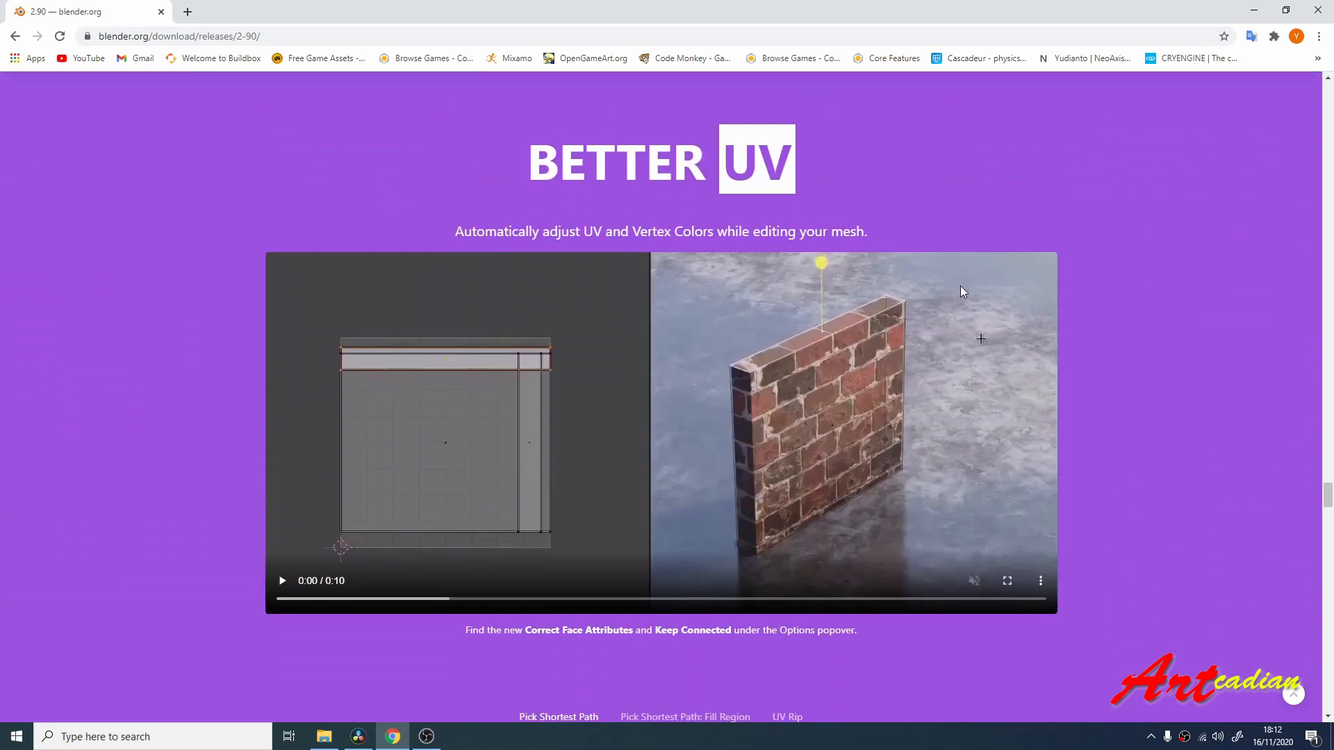
pyautogui.scroll(-5, 960, 286)
pyautogui.scroll(-3, 958, 291)
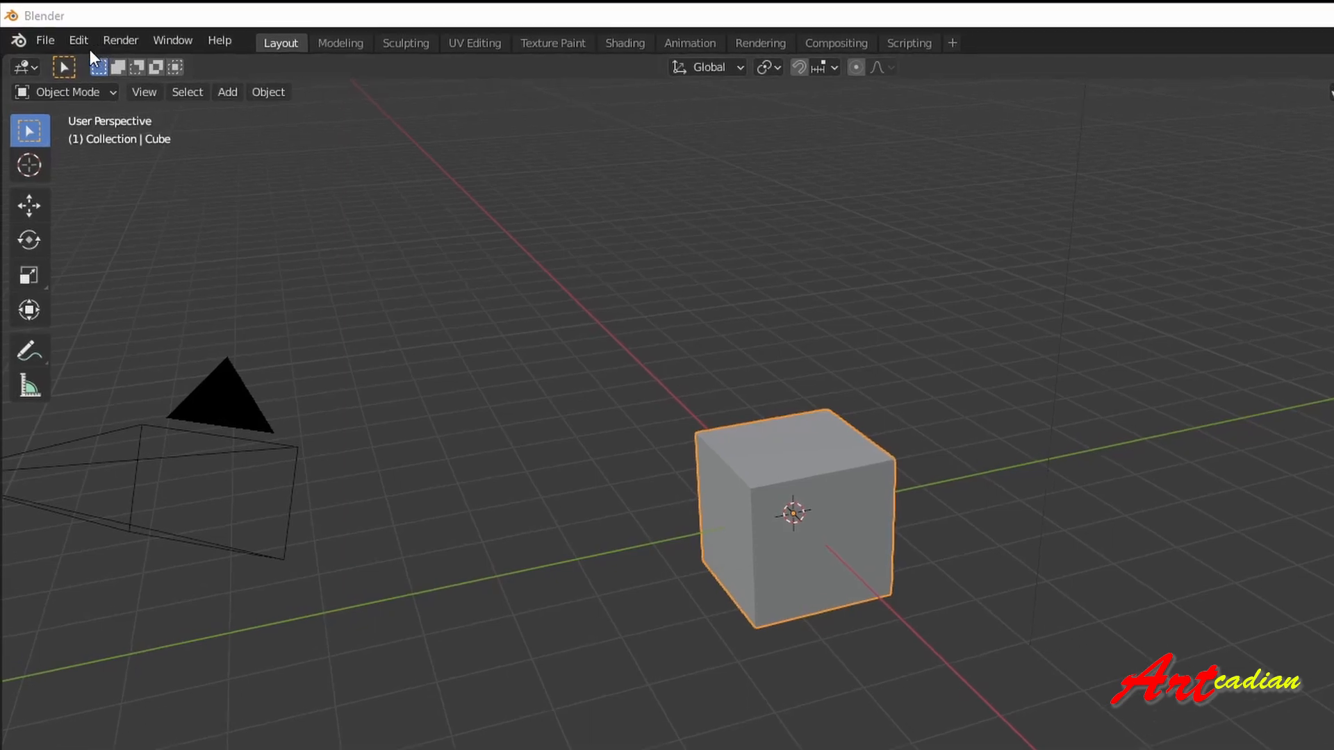
pyautogui.click(43, 44)
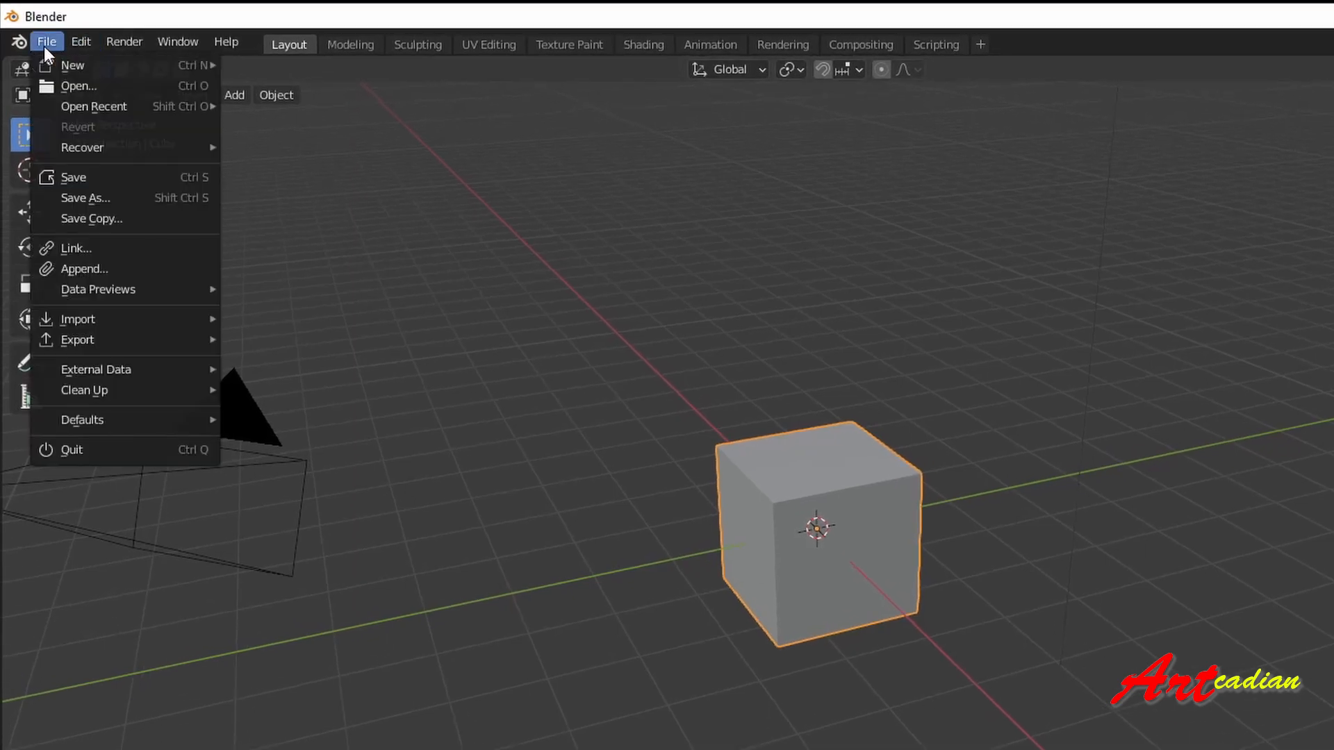
pyautogui.moveTo(75, 69)
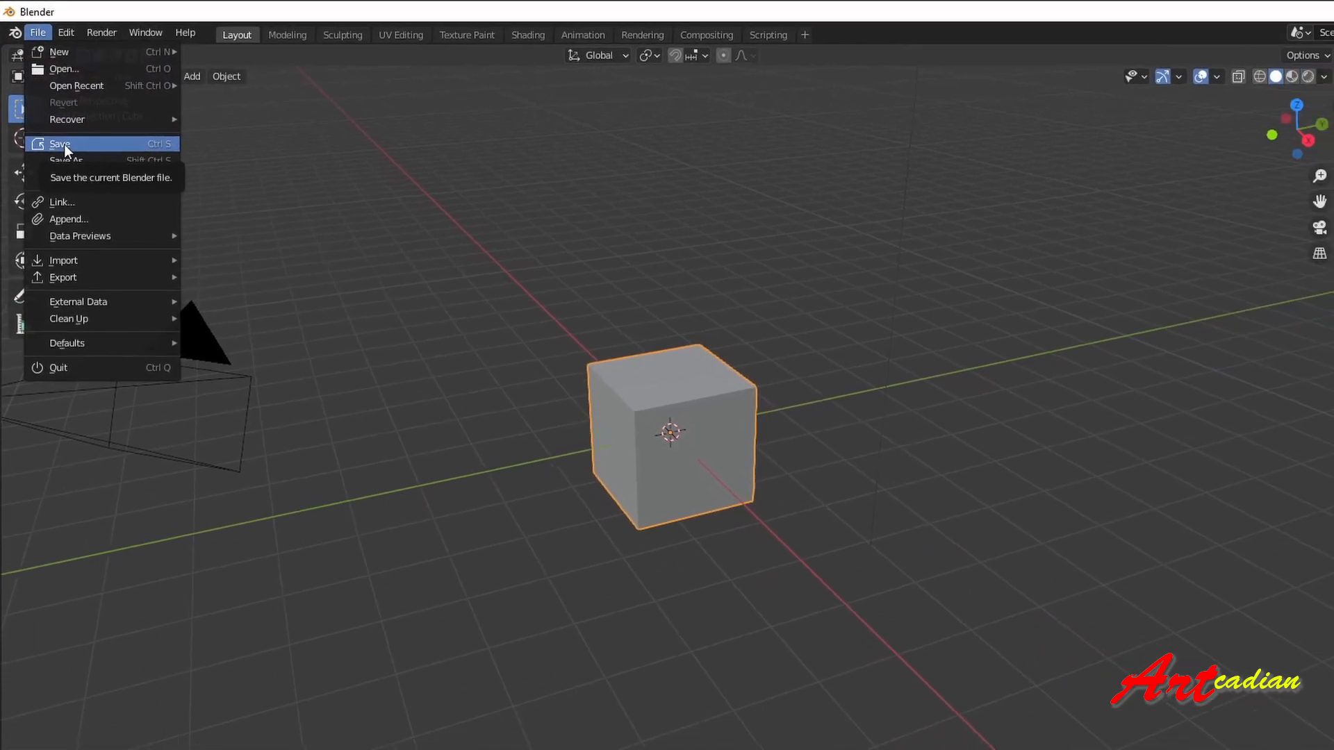
pyautogui.click(403, 336)
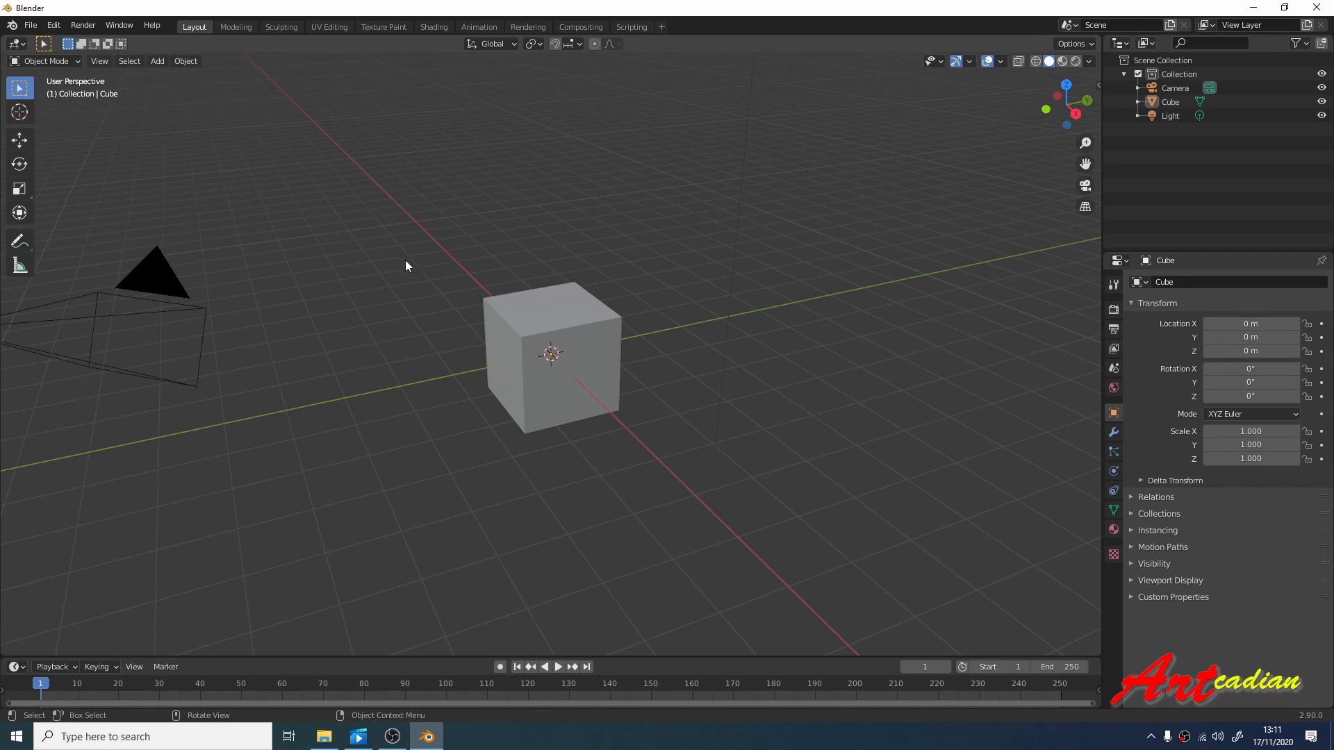
# Step: Box-select the cube, the camera, and the cube once more as separate selections
pyautogui.moveTo(406, 262); pyautogui.dragTo(697, 499)
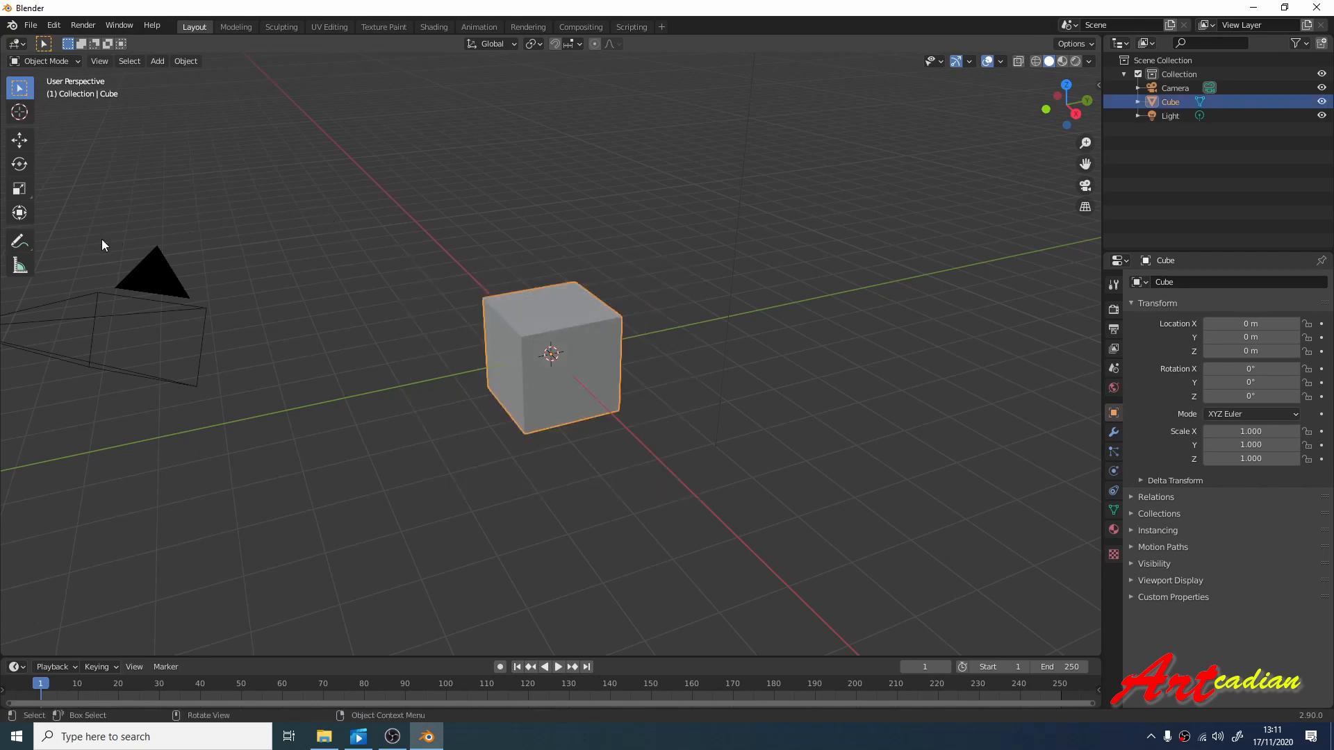
pyautogui.moveTo(244, 227); pyautogui.dragTo(52, 462)
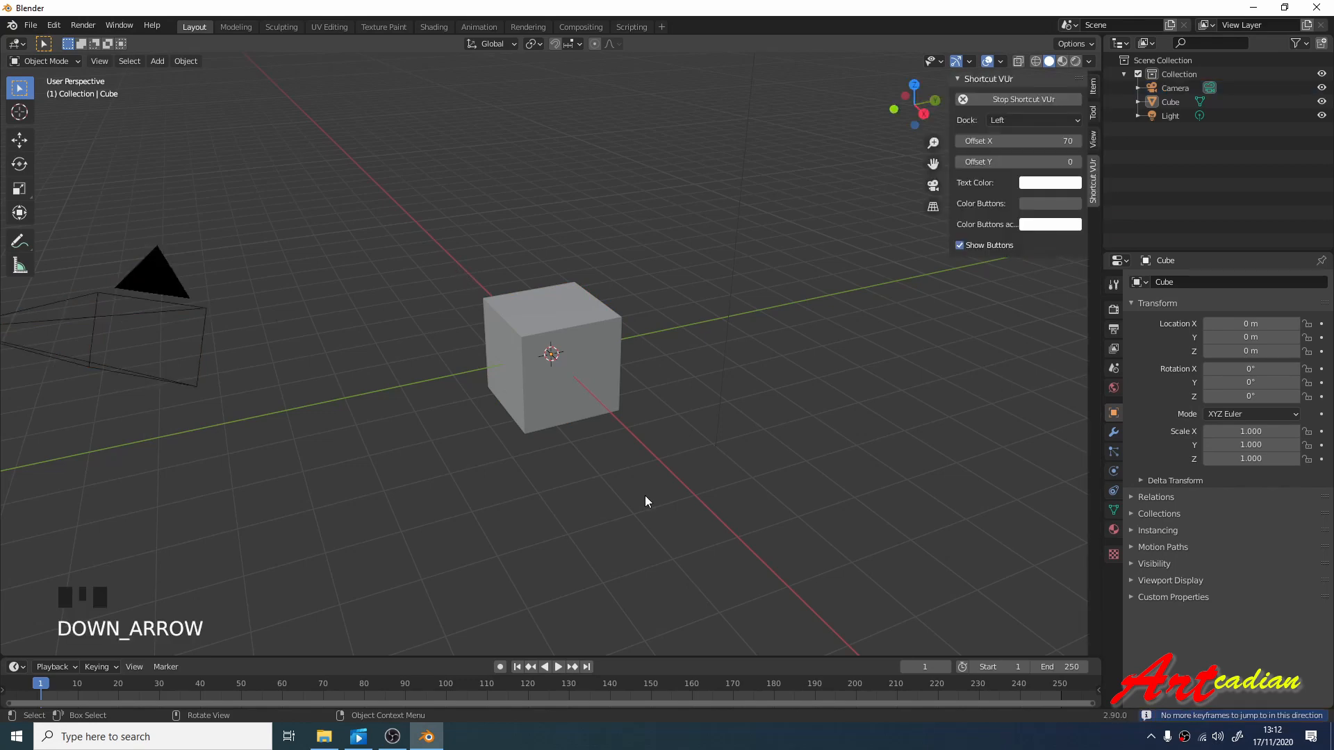
pyautogui.press('b')
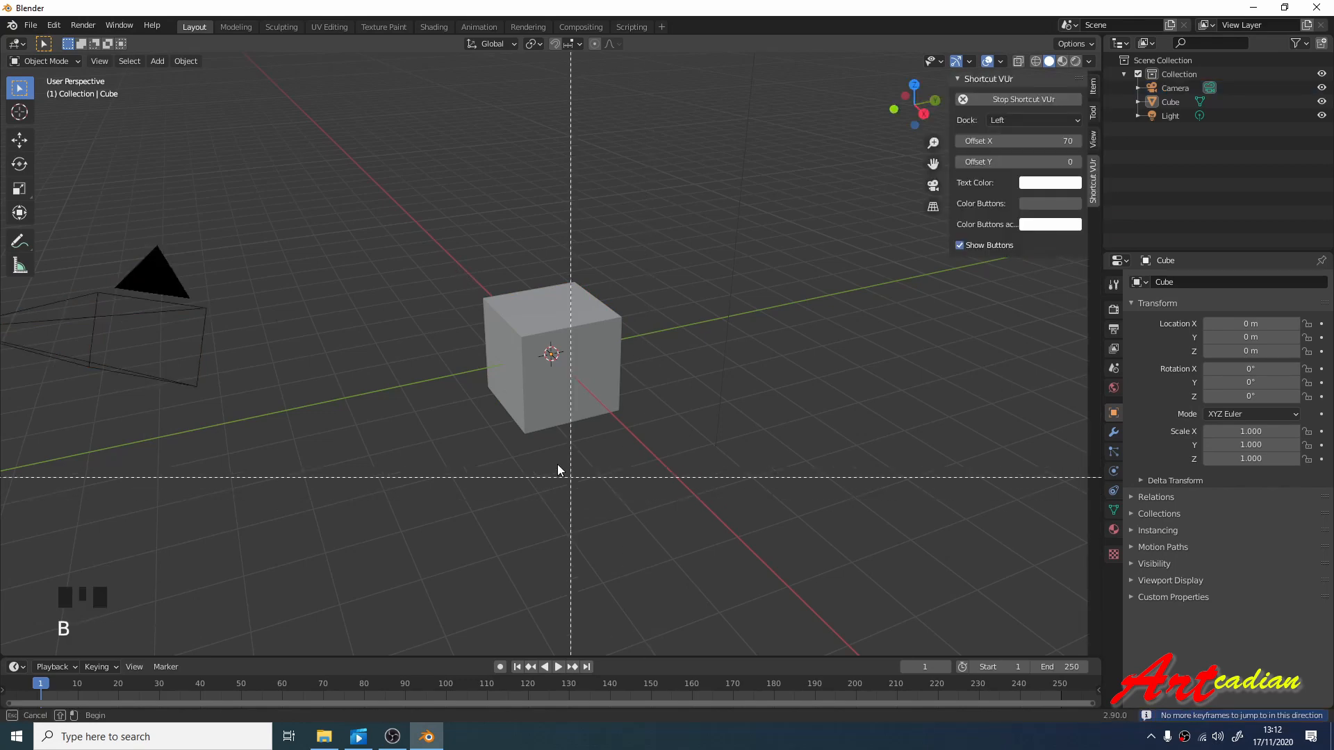
pyautogui.moveTo(308, 203); pyautogui.dragTo(706, 514)
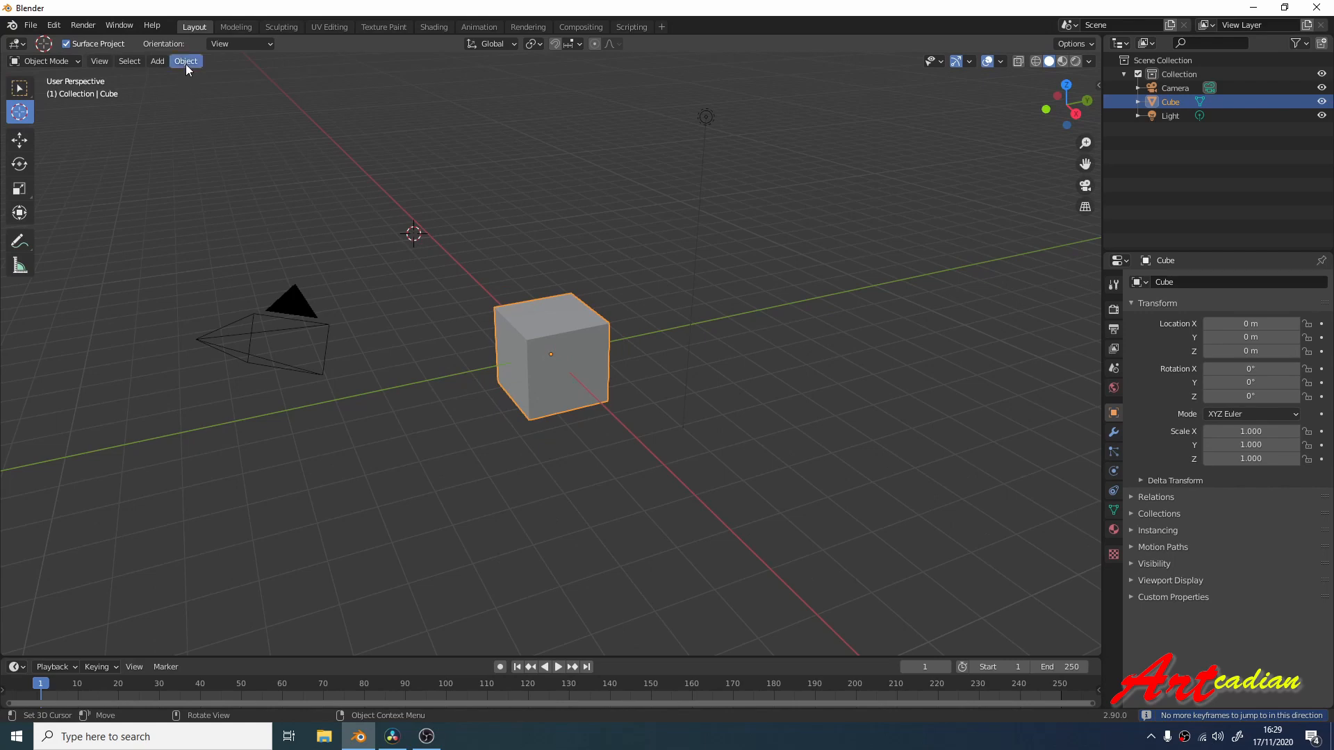
pyautogui.click(164, 61)
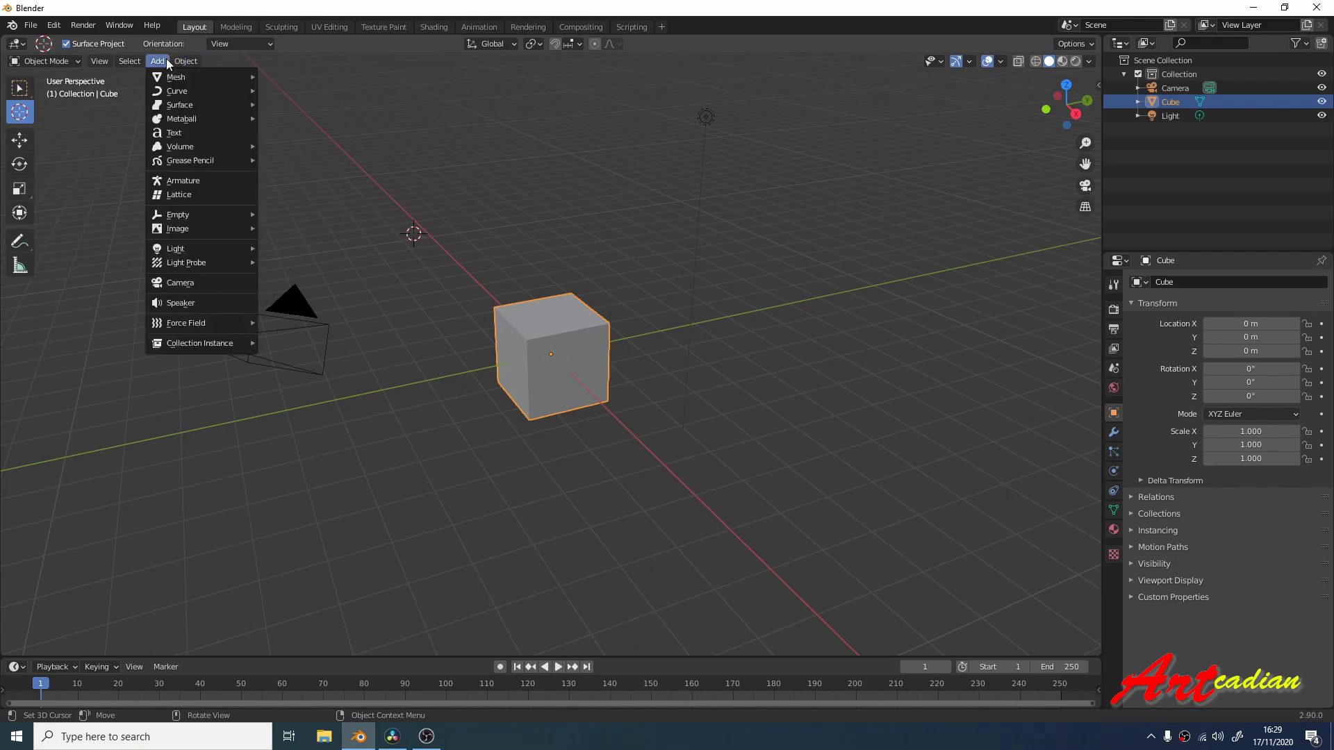
pyautogui.moveTo(167, 77)
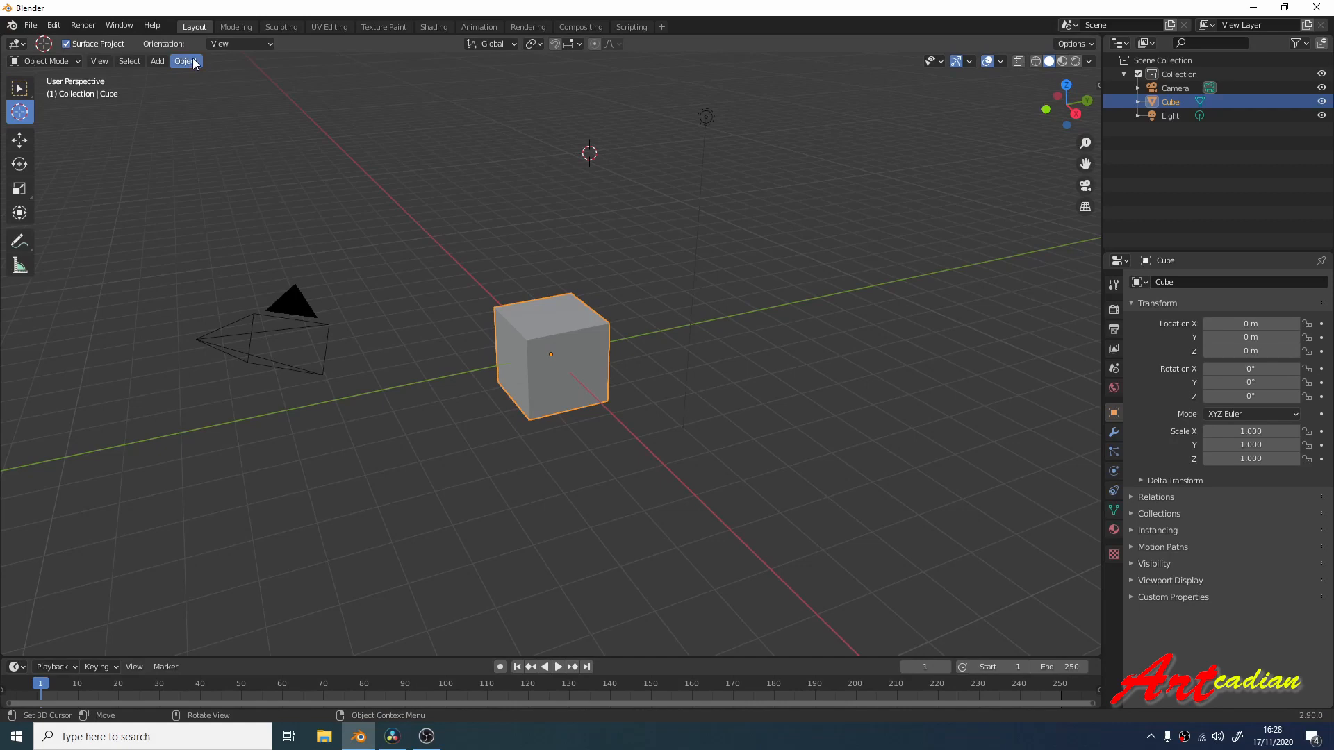
# Step: Snap the selected cube to the 3D cursor
pyautogui.click(189, 63)
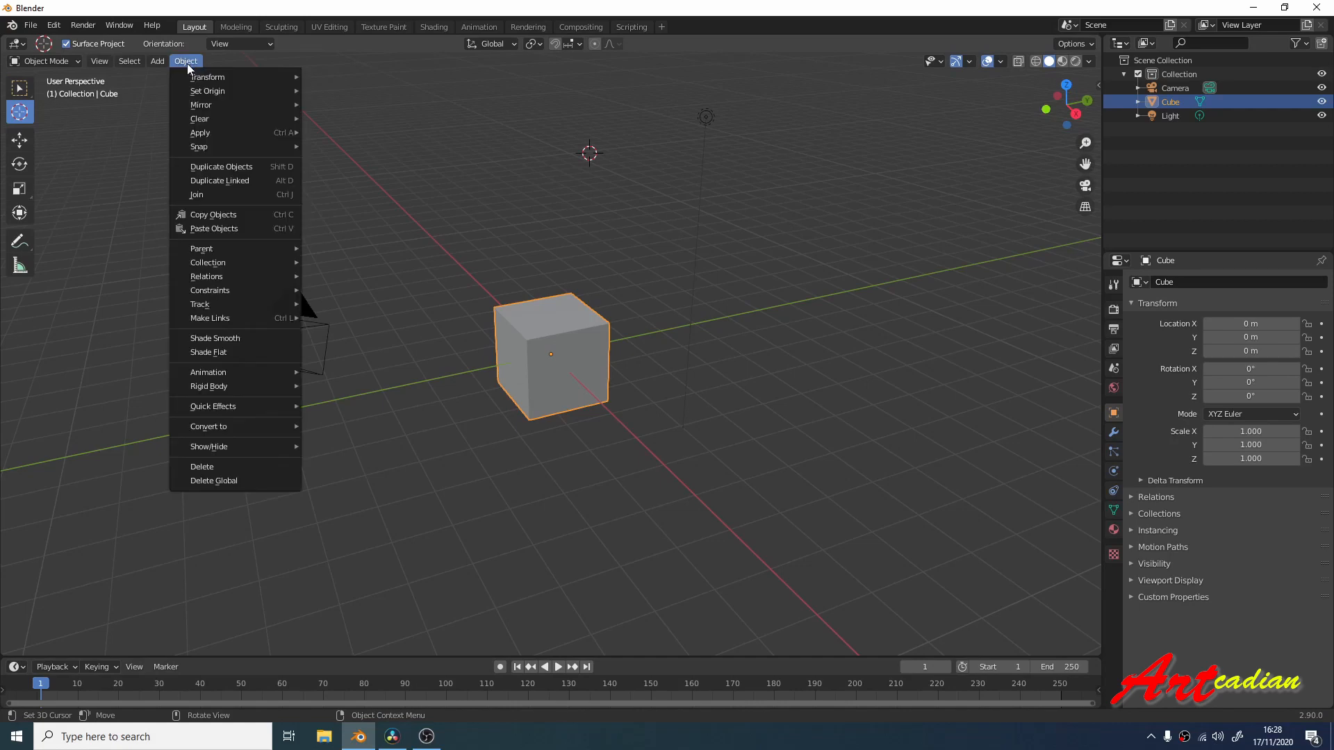
pyautogui.moveTo(214, 148)
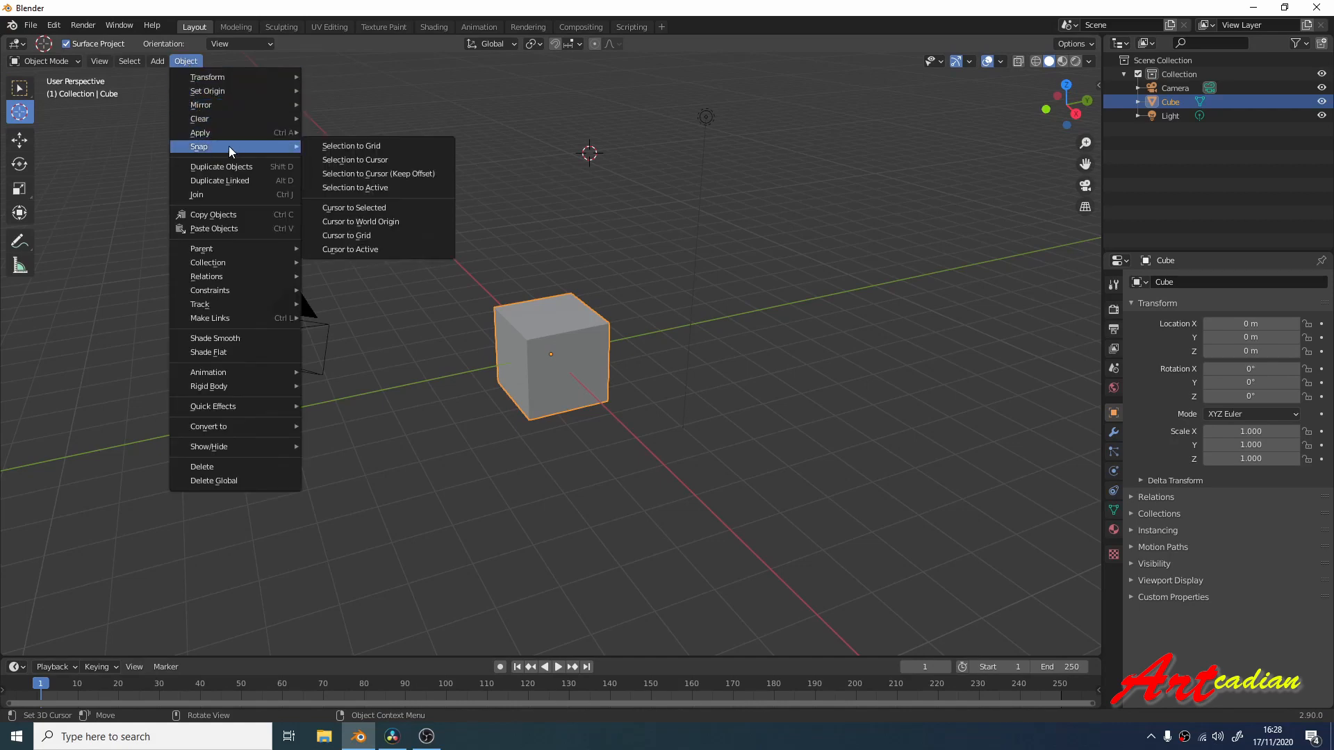
pyautogui.click(333, 160)
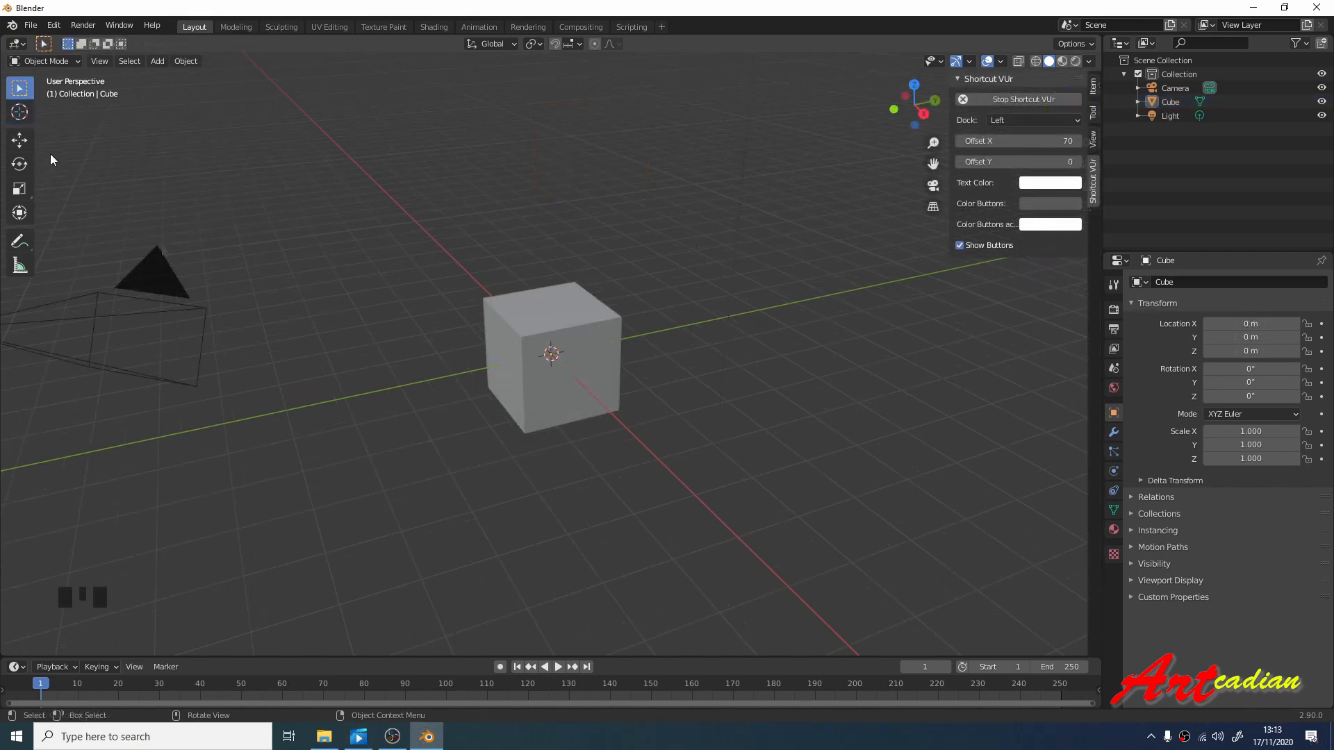
# Step: Select the cube and move it with the Move tool along X, undo that, and move it along Y and Z
pyautogui.click(28, 140)
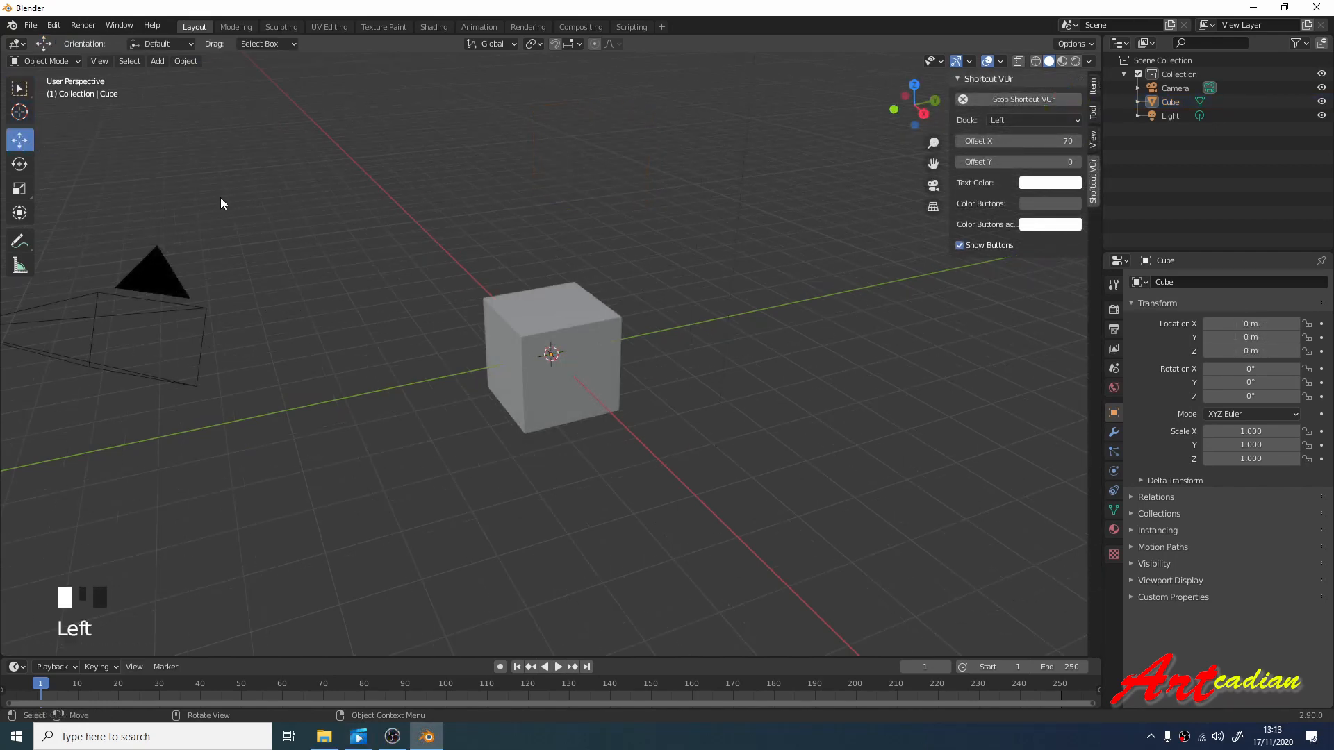
pyautogui.click(495, 343)
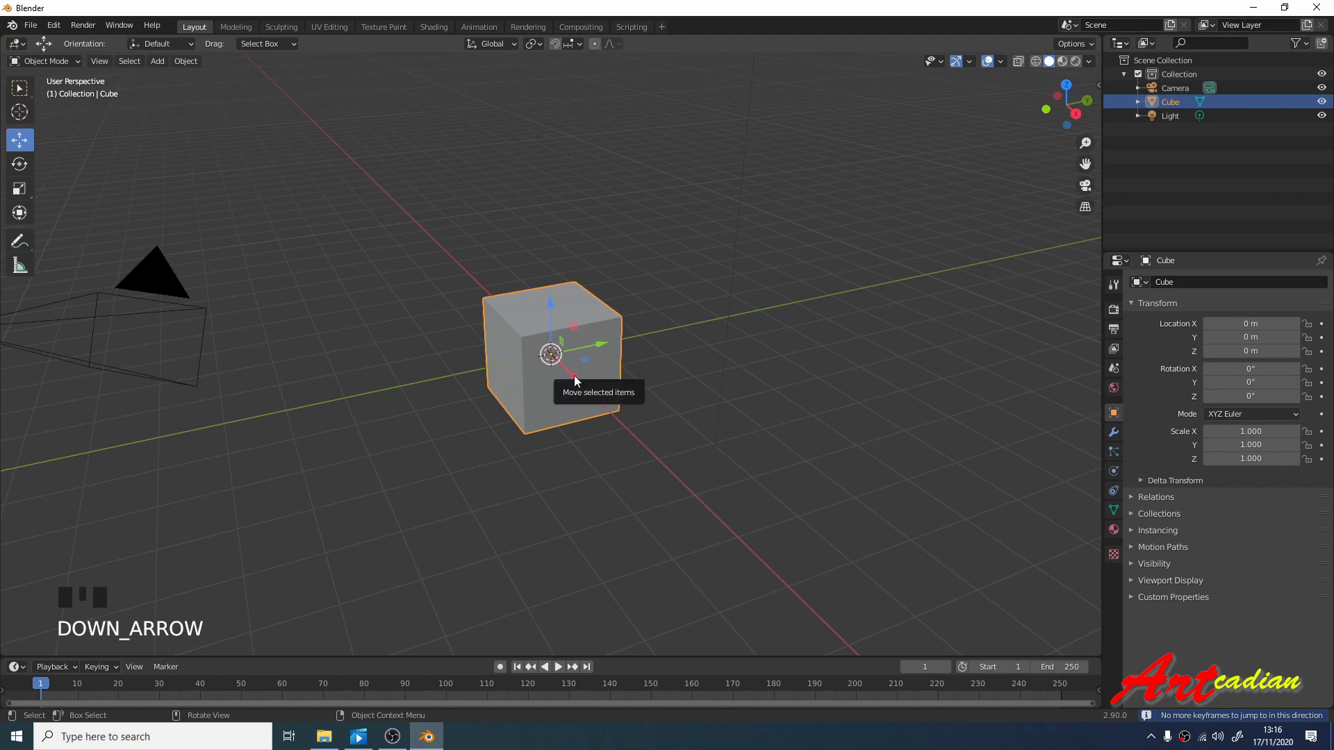
pyautogui.moveTo(580, 375)
pyautogui.mouseDown()
pyautogui.moveTo(606, 340)
pyautogui.moveTo(592, 390)
pyautogui.moveTo(737, 558)
pyautogui.moveTo(611, 386)
pyautogui.moveTo(582, 380)
pyautogui.mouseUp()
pyautogui.hotkey('ctrl', 'z')
pyautogui.press('Down')
pyautogui.moveTo(598, 346)
pyautogui.mouseDown()
pyautogui.moveTo(821, 299)
pyautogui.moveTo(594, 346)
pyautogui.mouseUp()
pyautogui.moveTo(551, 310); pyautogui.dragTo(555, 393)
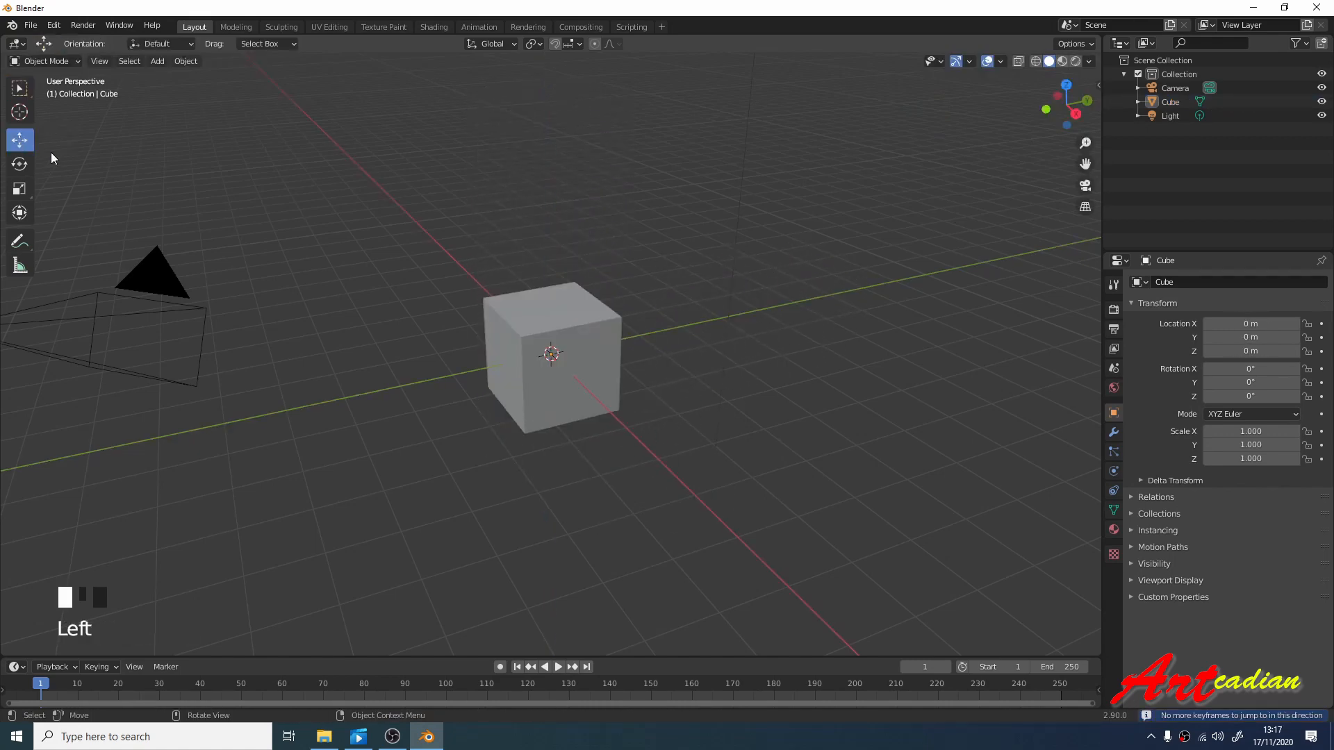
# Step: Select the cube and move it freely and along X, switching the axis constraint to Y and Z
pyautogui.click(527, 317)
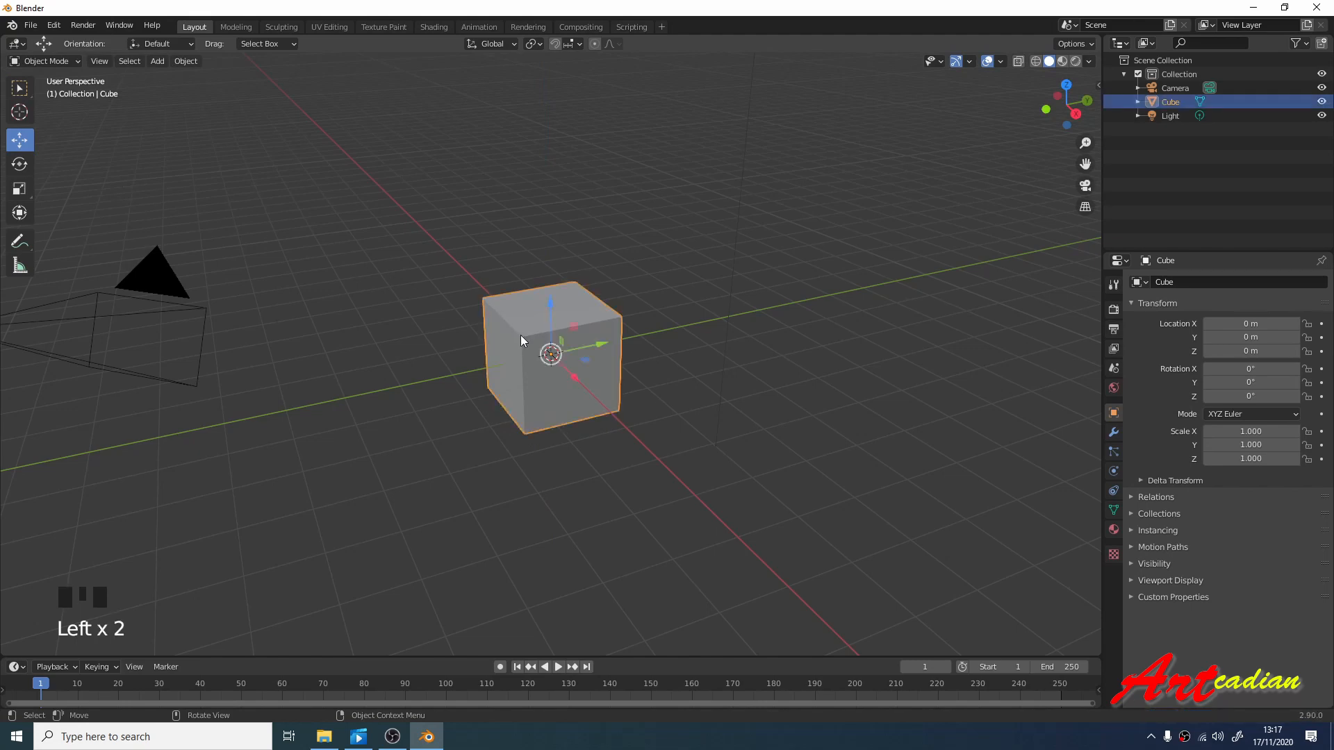
pyautogui.click(550, 357)
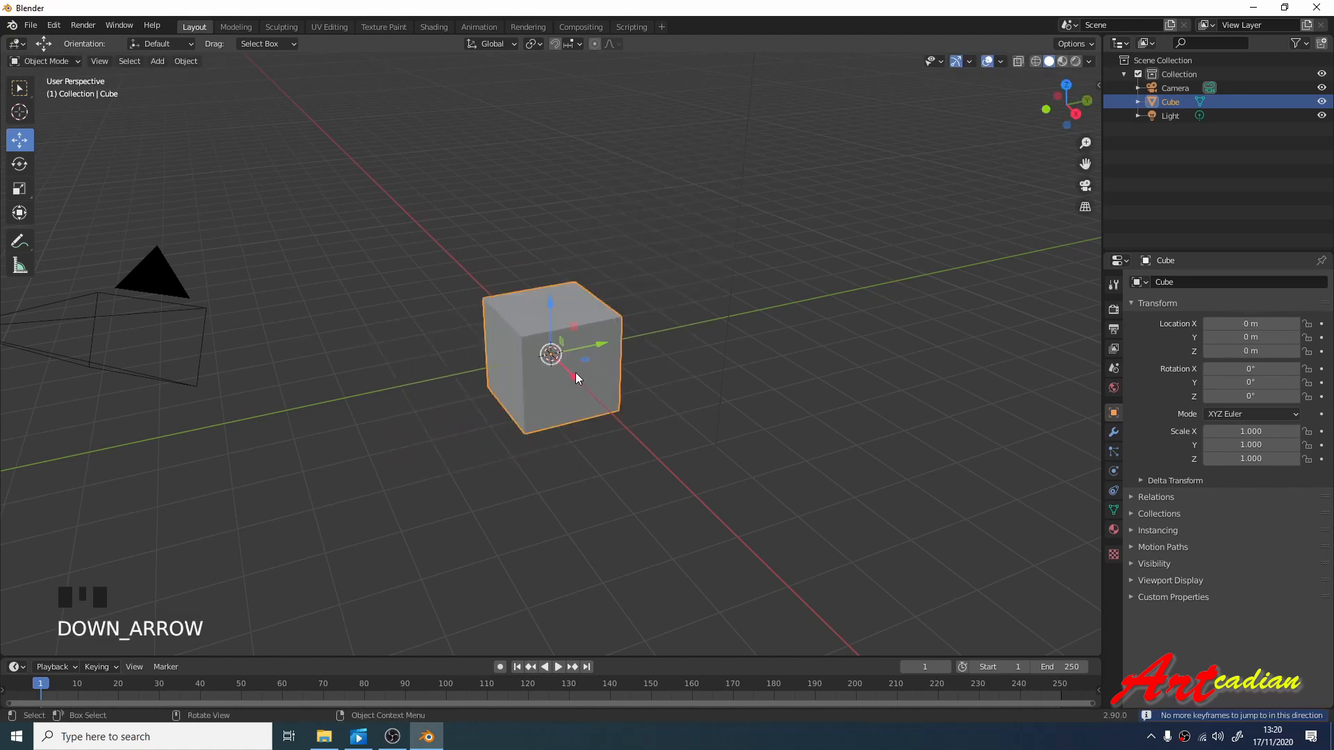
pyautogui.click(575, 385)
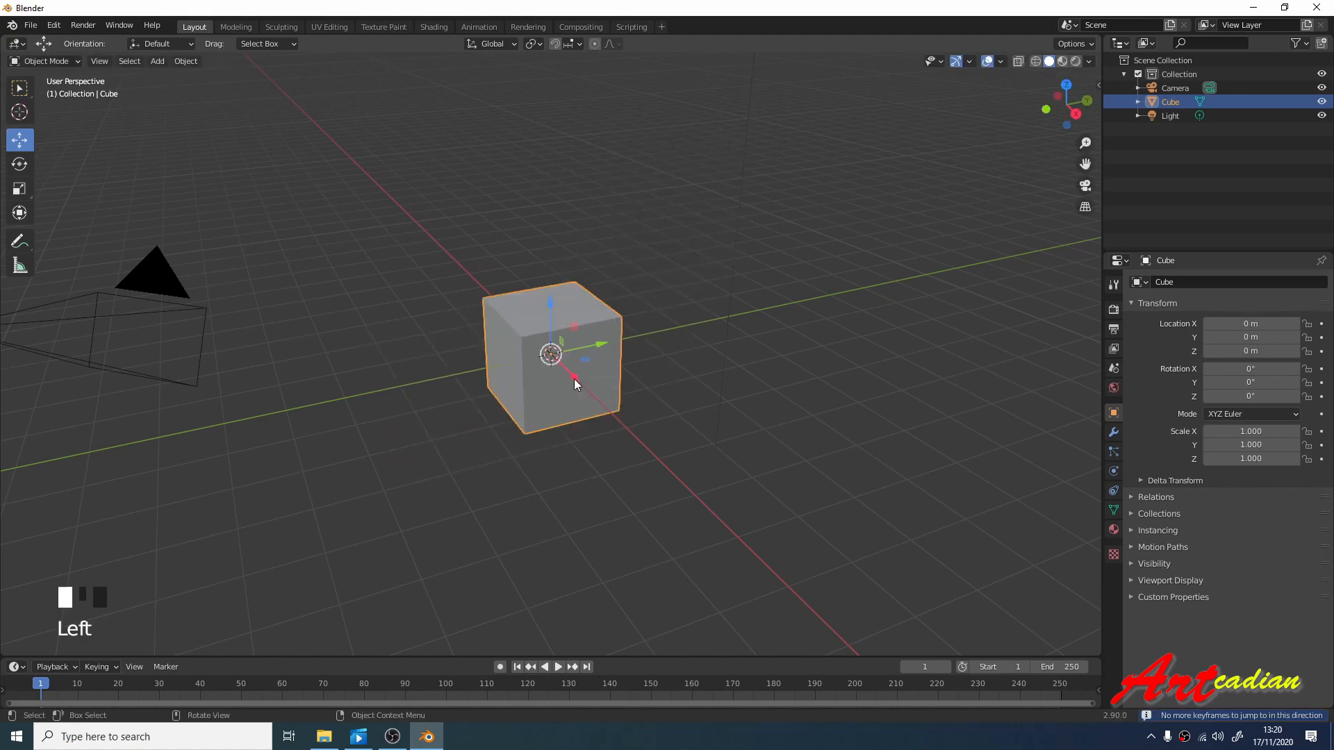
pyautogui.moveTo(576, 384)
pyautogui.mouseDown()
pyautogui.moveTo(519, 321)
pyautogui.moveTo(442, 273)
pyautogui.moveTo(530, 311)
pyautogui.moveTo(892, 266)
pyautogui.moveTo(760, 310)
pyautogui.moveTo(611, 336)
pyautogui.moveTo(587, 319)
pyautogui.moveTo(584, 203)
pyautogui.moveTo(575, 384)
pyautogui.mouseUp()
pyautogui.press('y')
pyautogui.press('z')
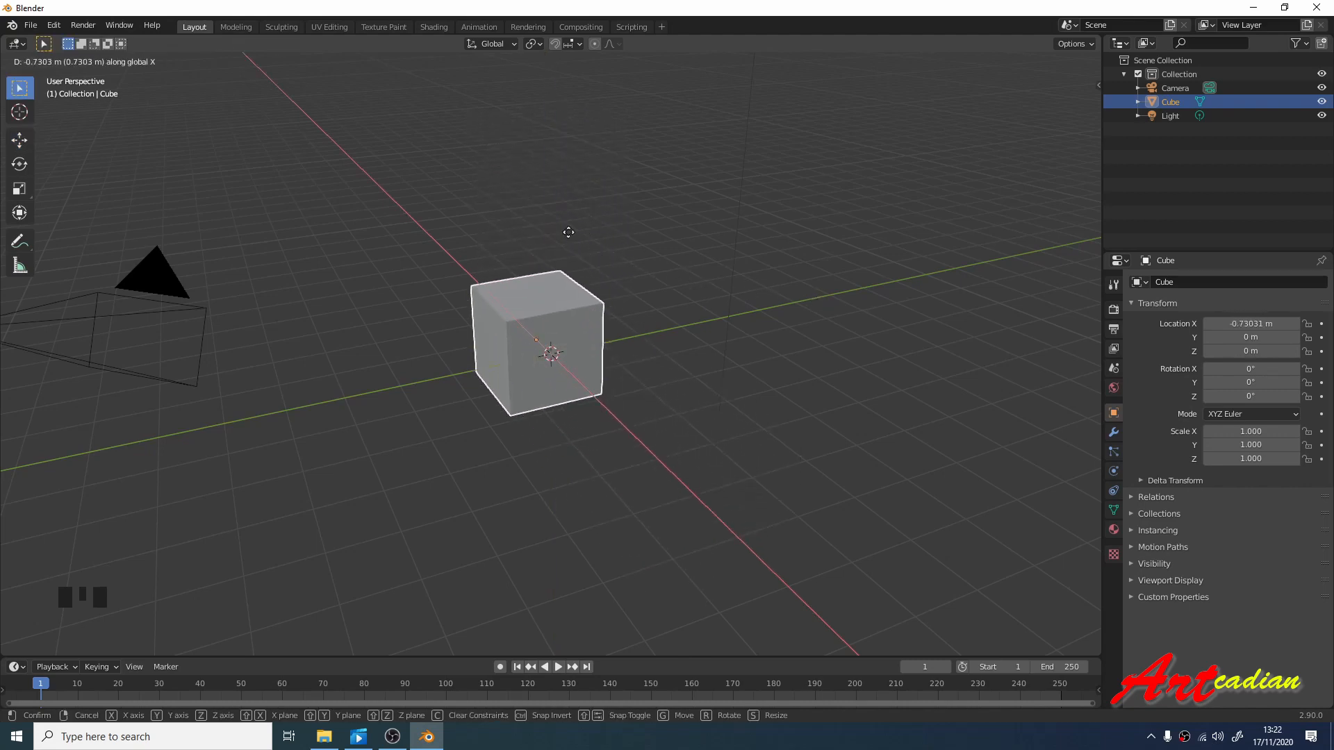
# Step: Grab the cube along the global X axis and switch the constraint to the Y axis
pyautogui.moveTo(568, 232); pyautogui.dragTo(352, 314)
pyautogui.press('y')
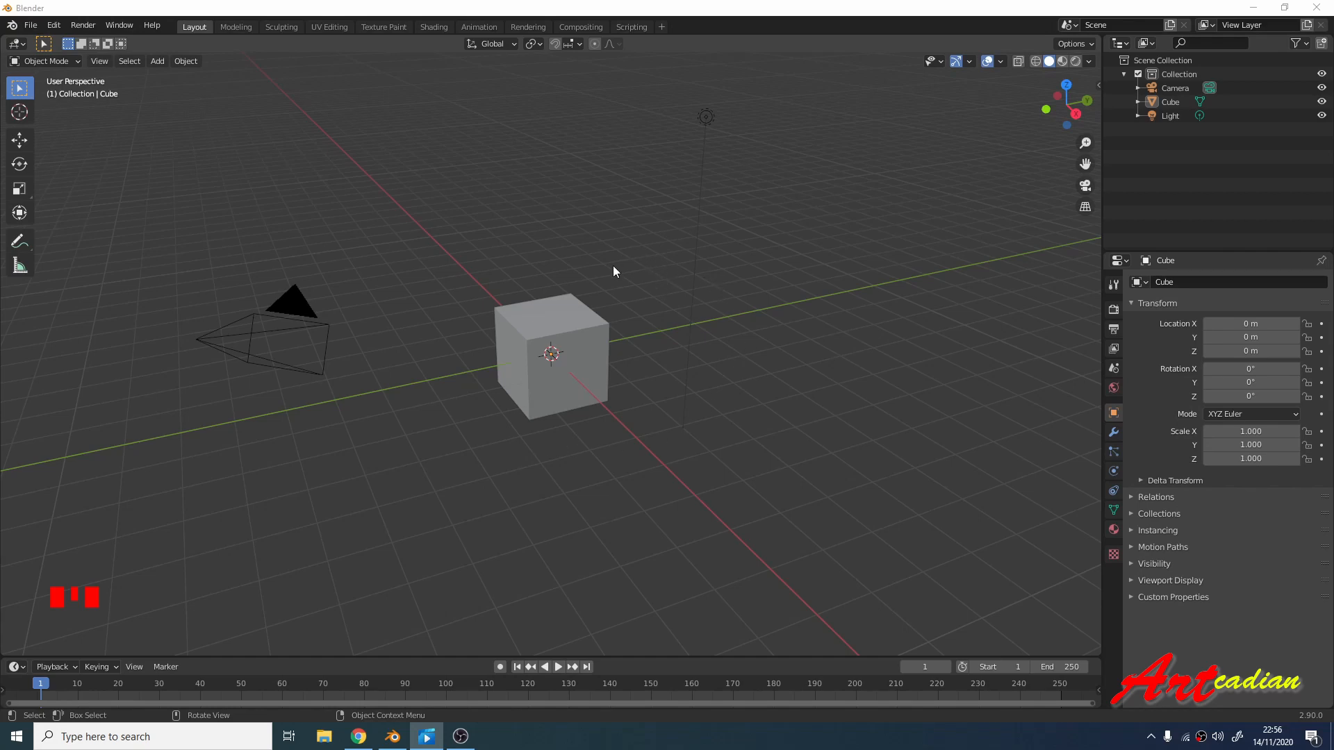
pyautogui.press('Up')
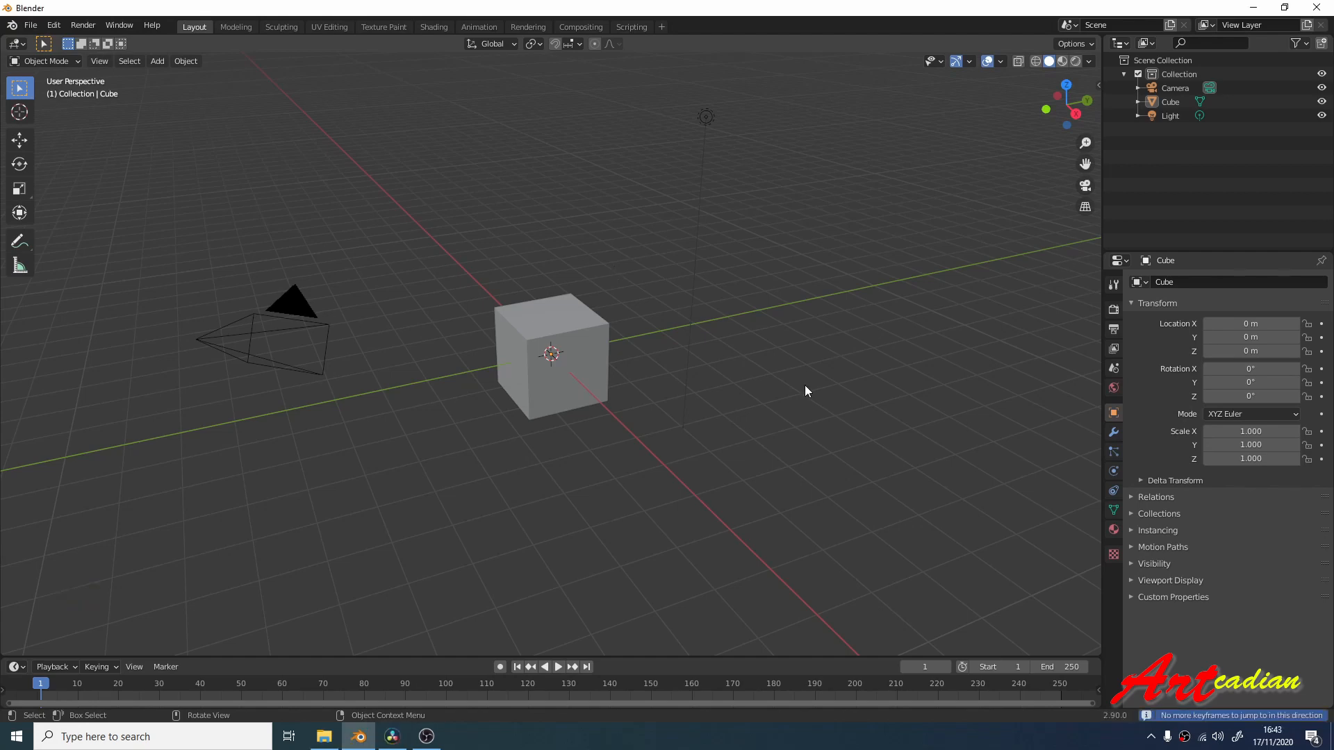
# Step: Select the cube and move it along the X axis to about 0.036 m
pyautogui.click(577, 367)
pyautogui.press('g')
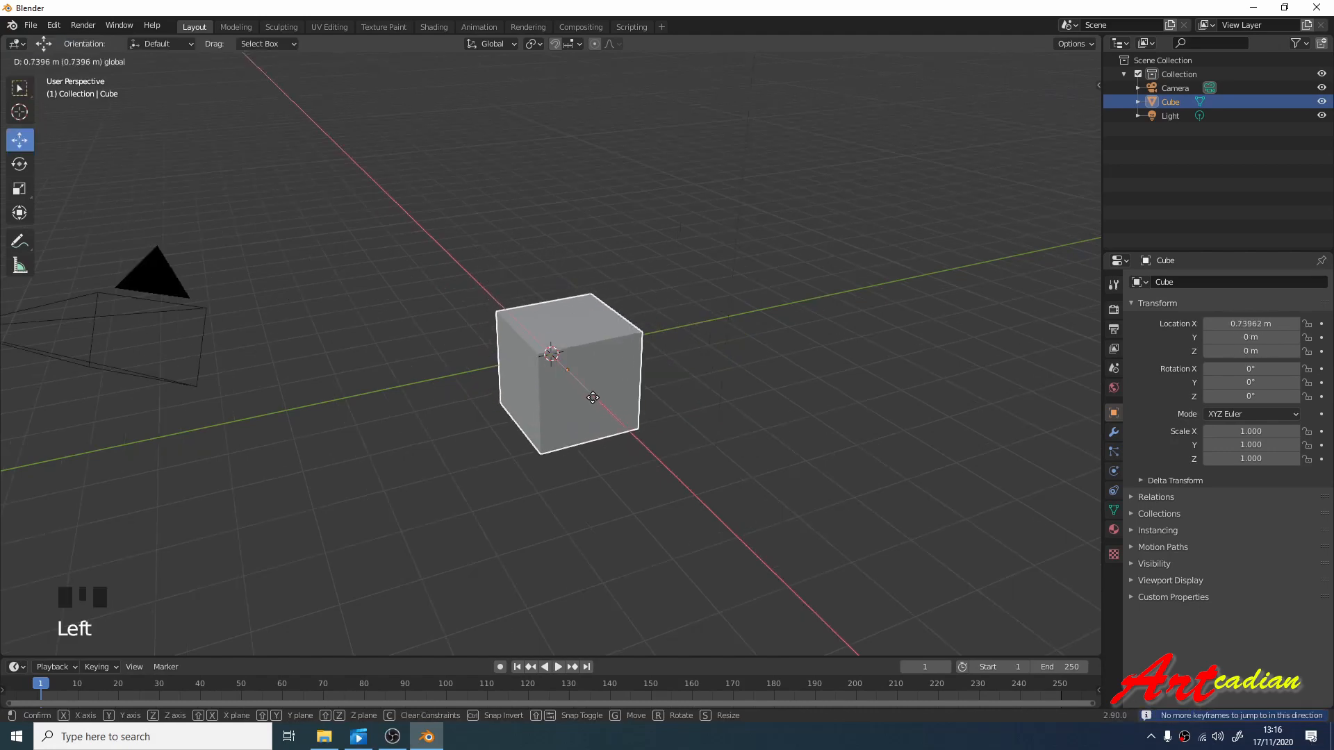
pyautogui.moveTo(587, 368)
pyautogui.mouseDown()
pyautogui.moveTo(722, 486)
pyautogui.moveTo(492, 285)
pyautogui.moveTo(578, 373)
pyautogui.mouseUp()
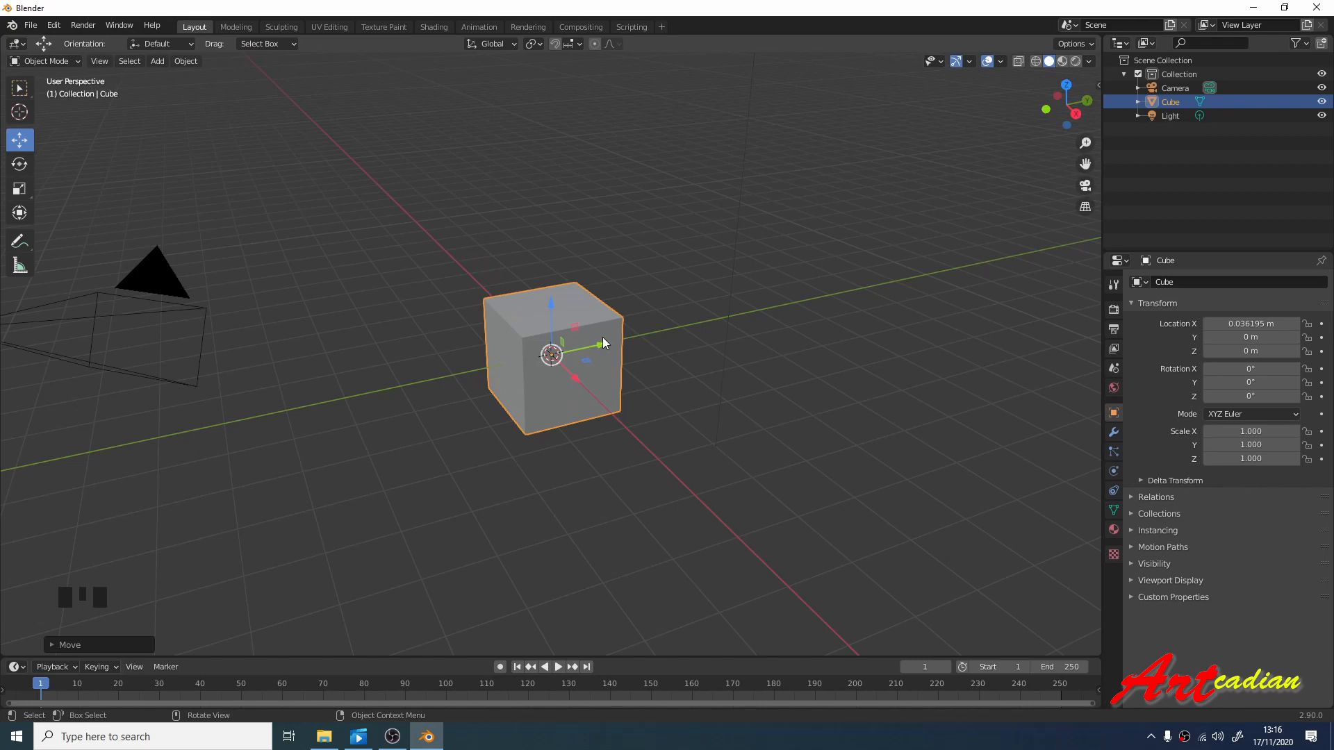
# Step: Move the cube about -1.76 m along the global Y axis and raise it about 3.35 m along Z
pyautogui.click(596, 353)
pyautogui.press('g')
pyautogui.press('y')
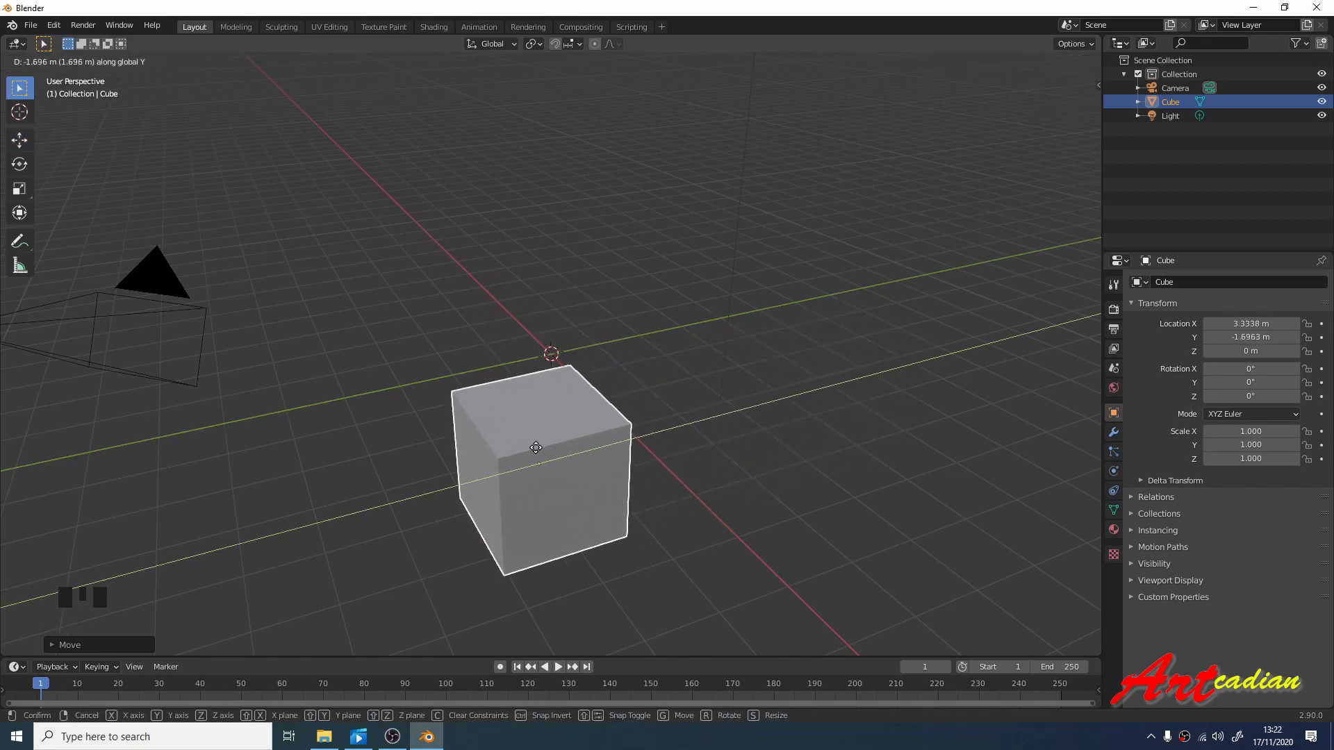
pyautogui.click(535, 449)
pyautogui.press('g')
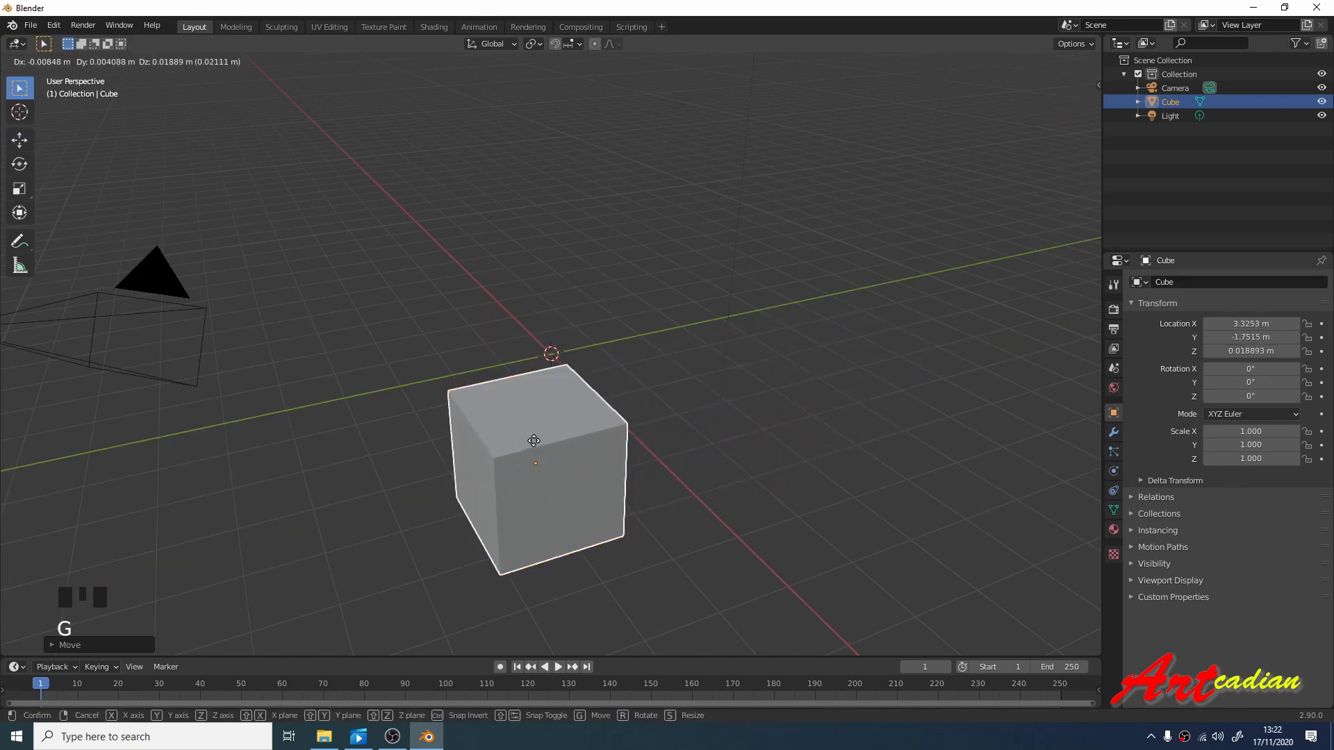
pyautogui.press('z')
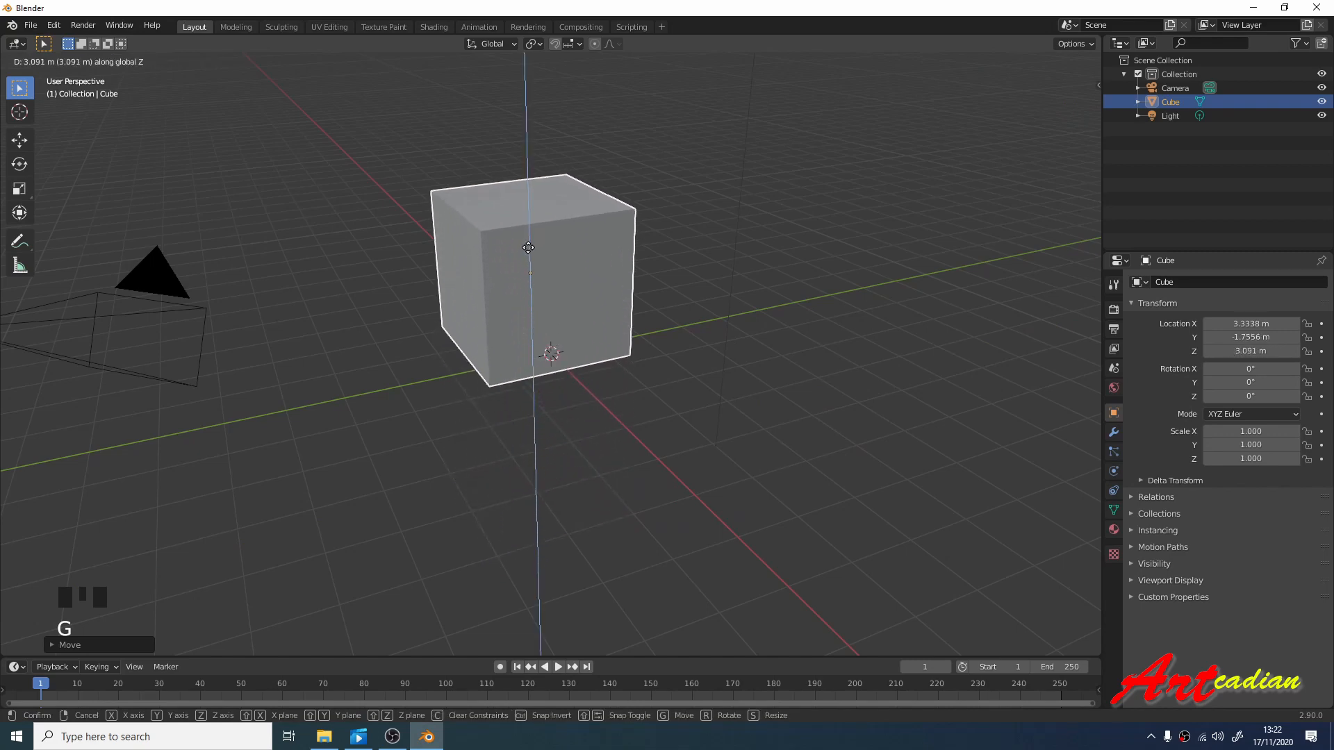
pyautogui.click(527, 233)
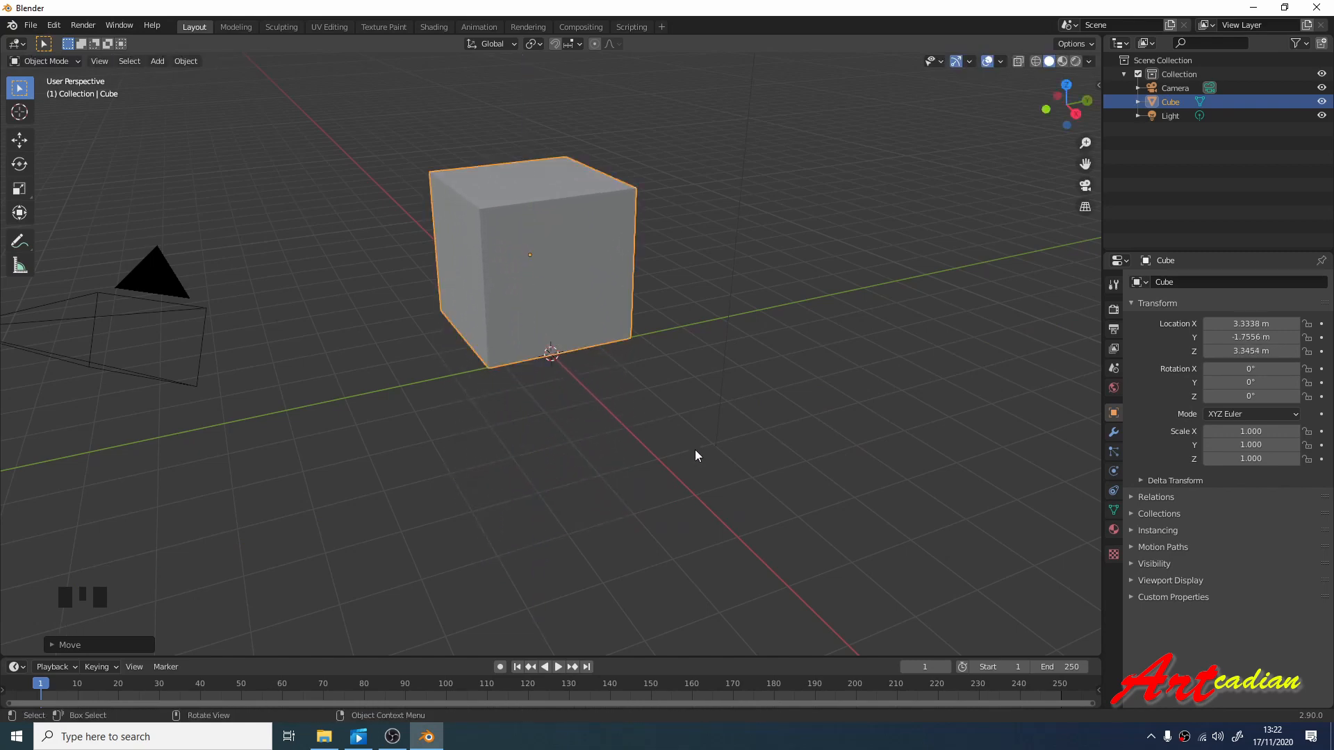
# Step: Clear the cube's location to return it to the world origin
pyautogui.hotkey('alt', 'g')
pyautogui.press('Down')
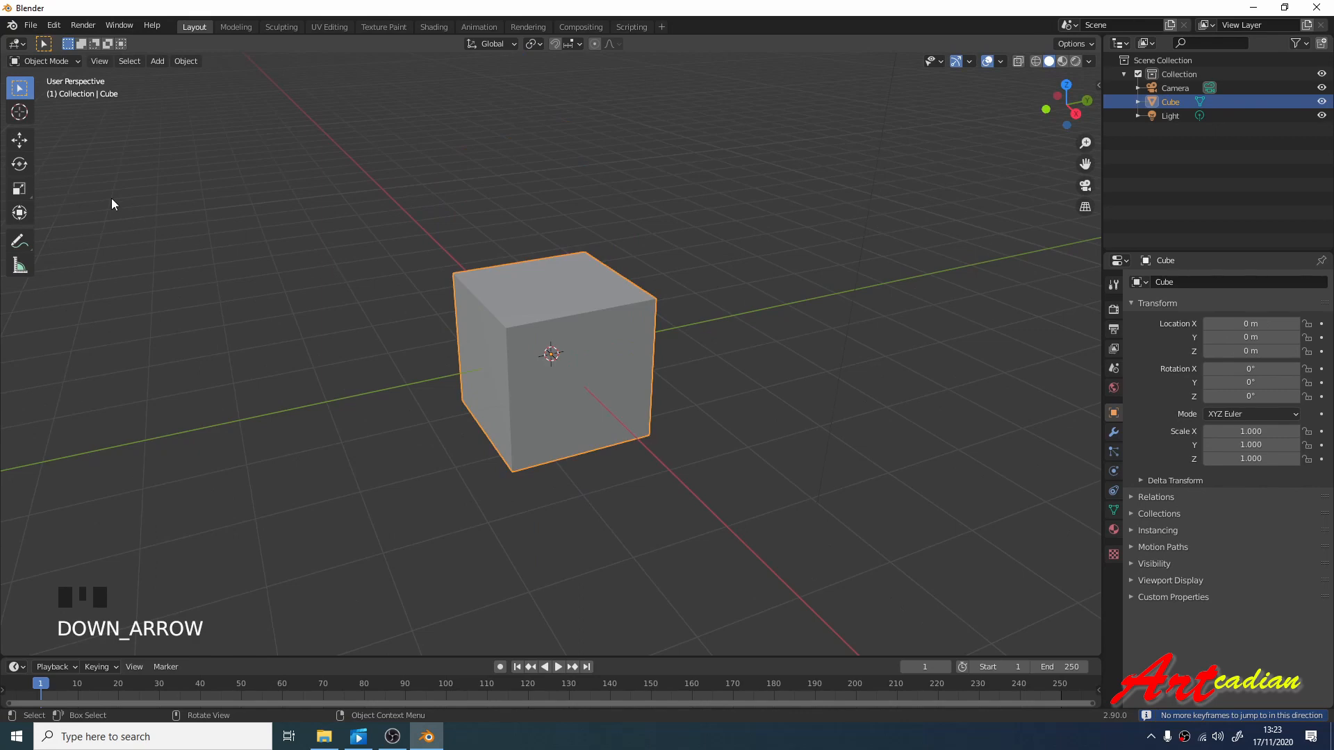
# Step: Use the Rotate tool's gizmo to turn the cube around X to about -82.3°, and turn it around Y and Z
pyautogui.click(28, 164)
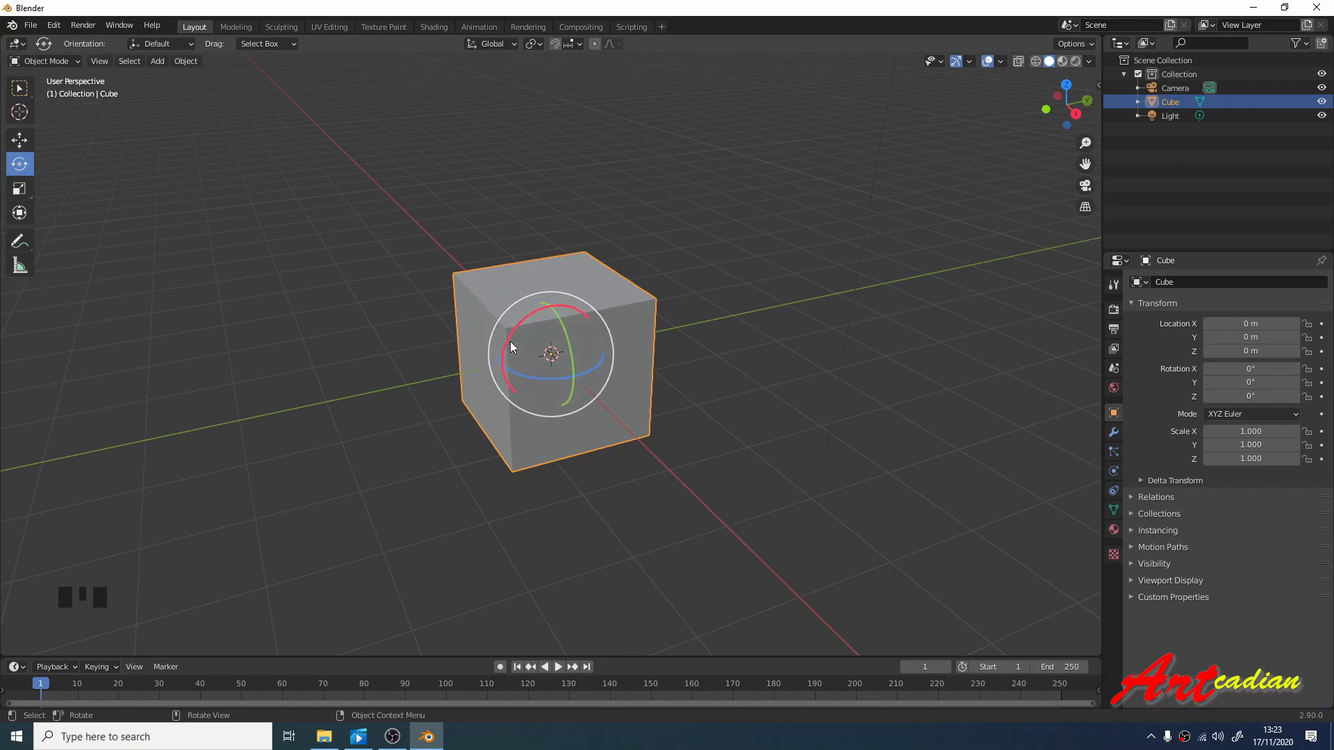
pyautogui.moveTo(505, 340); pyautogui.dragTo(558, 313)
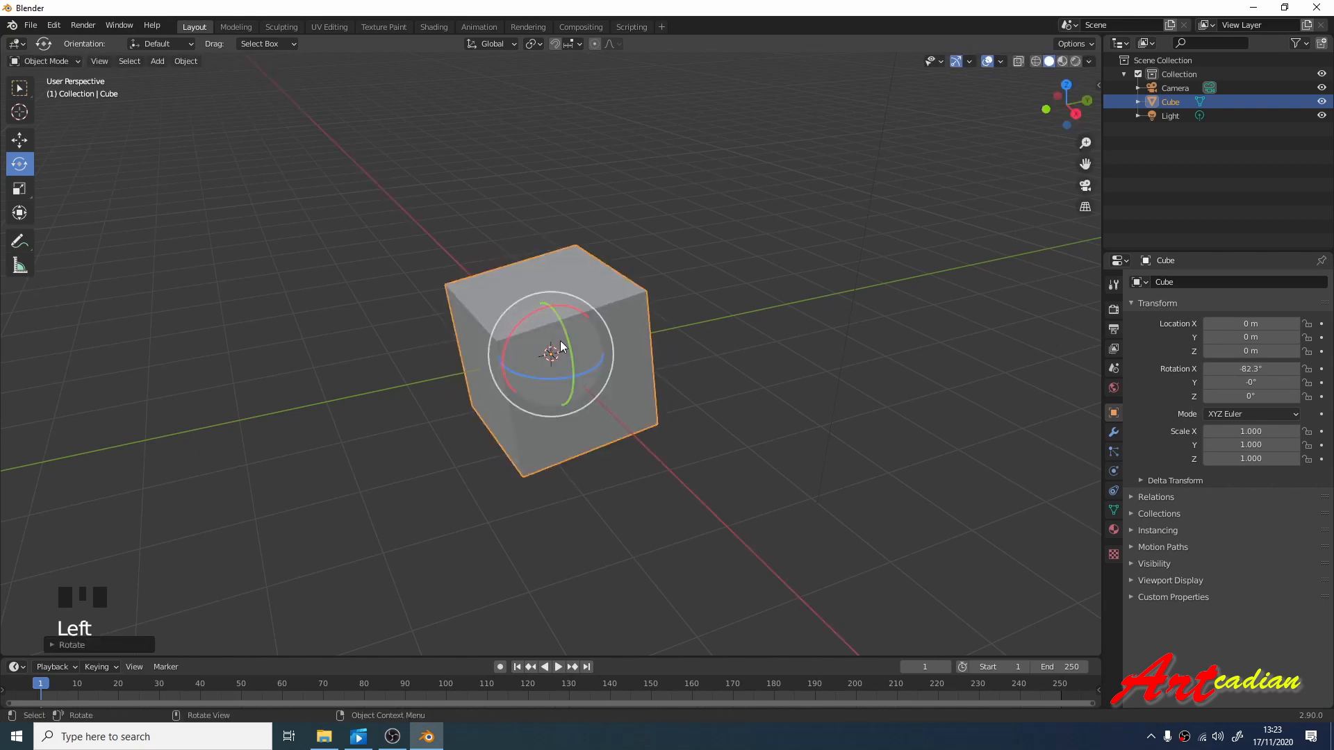
pyautogui.moveTo(572, 364); pyautogui.dragTo(551, 327)
pyautogui.moveTo(533, 375); pyautogui.dragTo(572, 379)
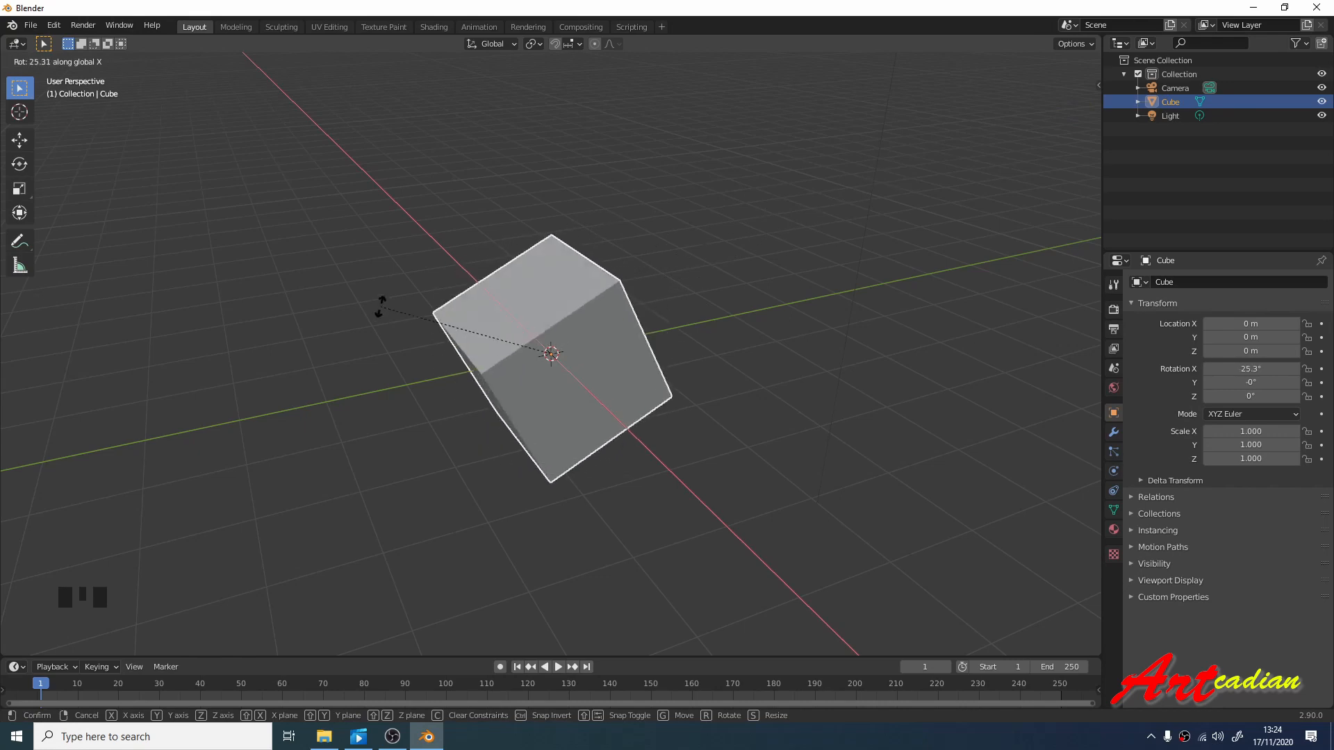
# Step: Rotate the cube freely around each global axis, with a separate rotation constrained to X, Y and Z
pyautogui.click(294, 391)
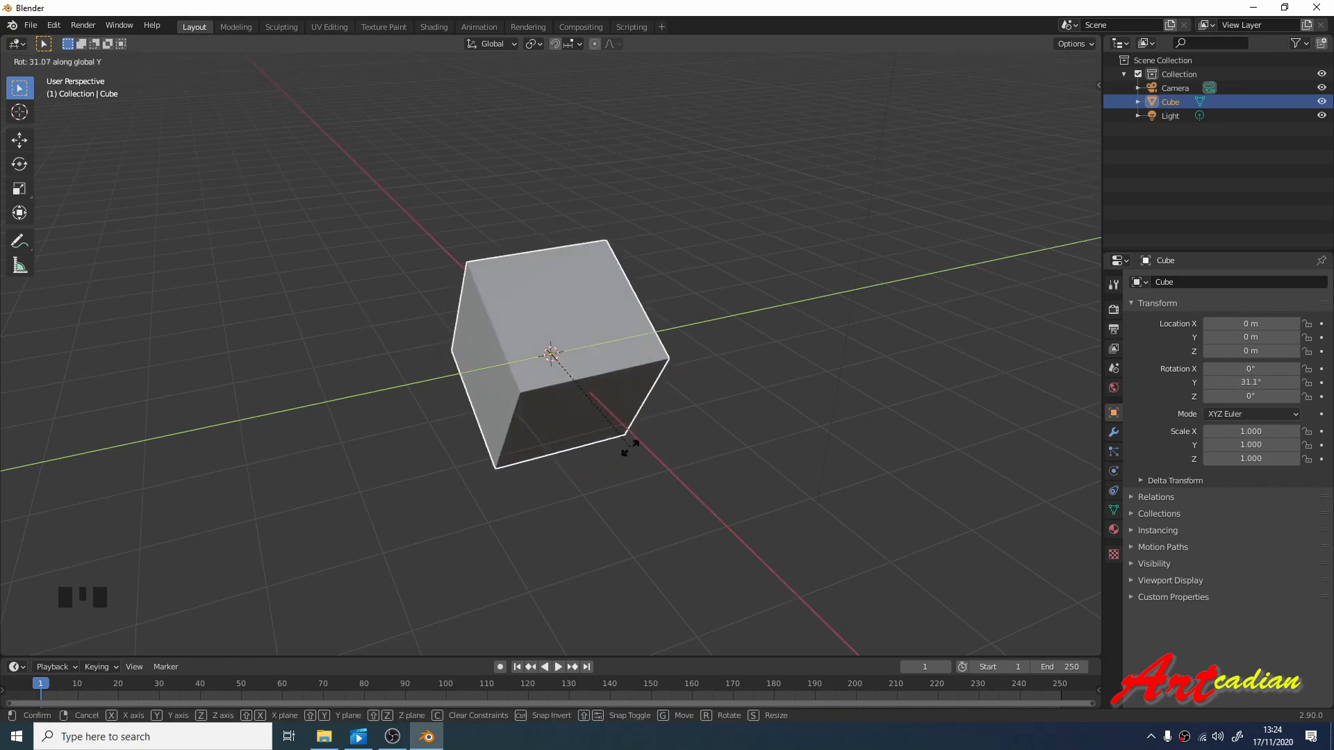
pyautogui.click(670, 544)
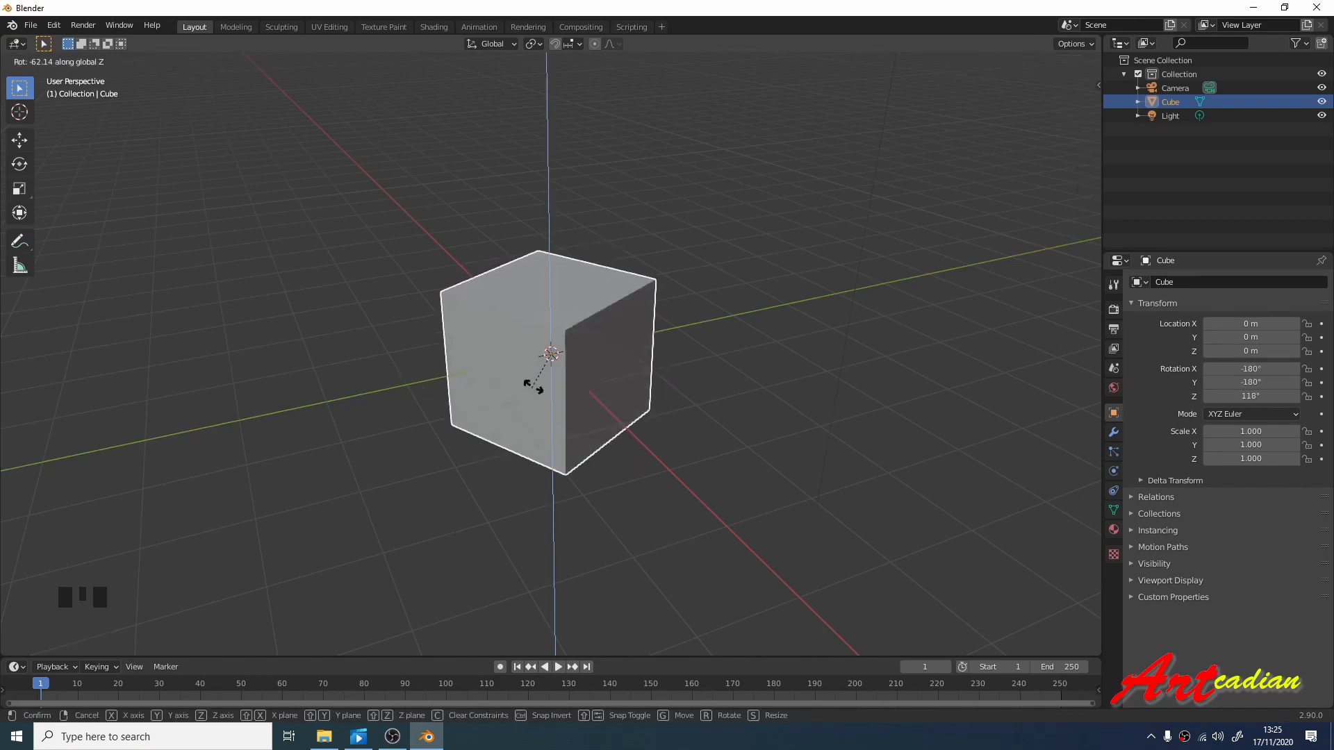
pyautogui.click(705, 351)
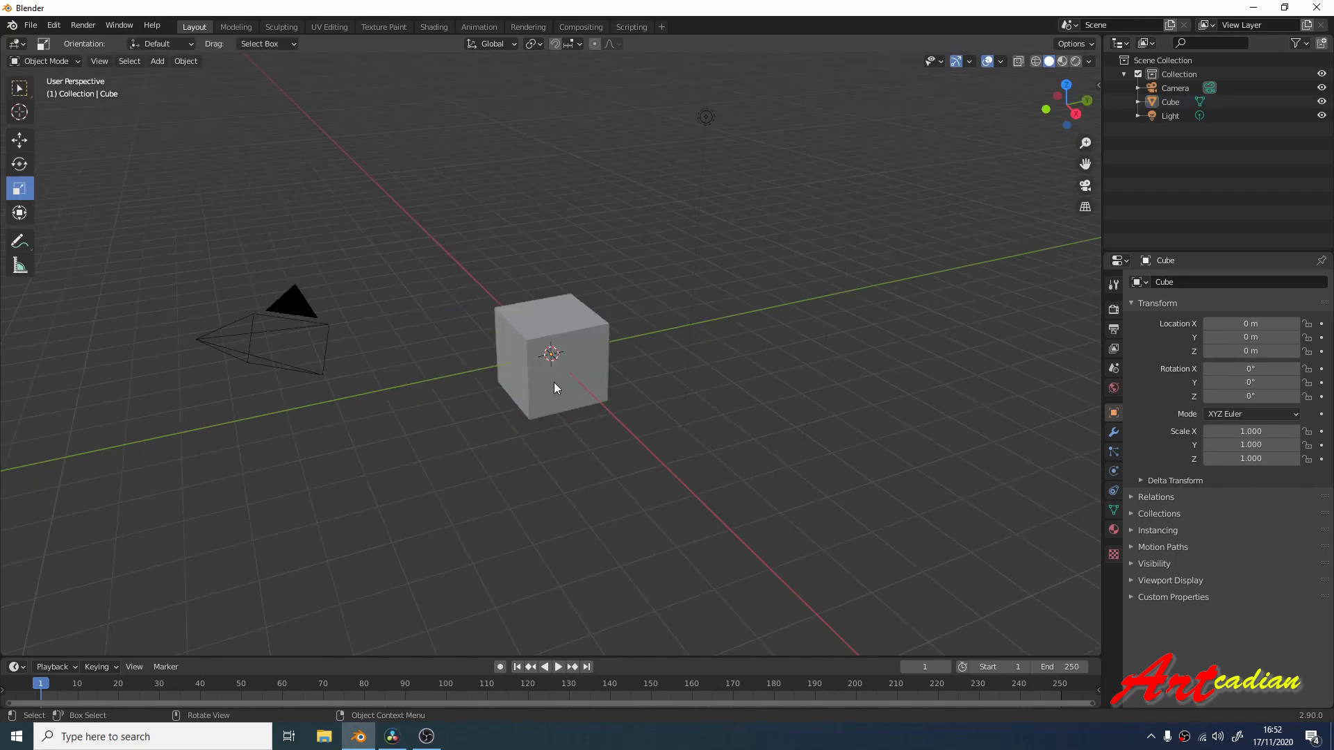
# Step: Select the cube and scale it to about 4.239 along X and 3.219 along Y, and stretch it along Z
pyautogui.click(553, 382)
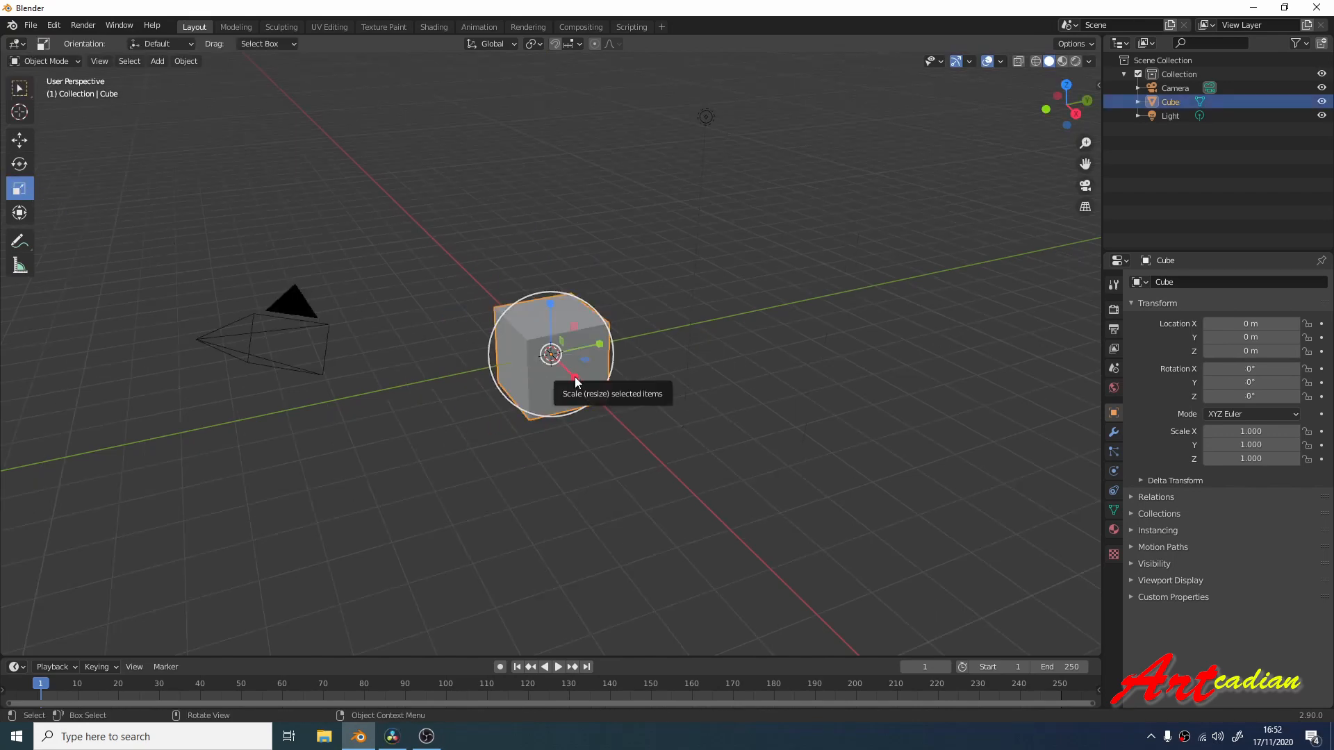
pyautogui.moveTo(574, 376); pyautogui.dragTo(633, 471)
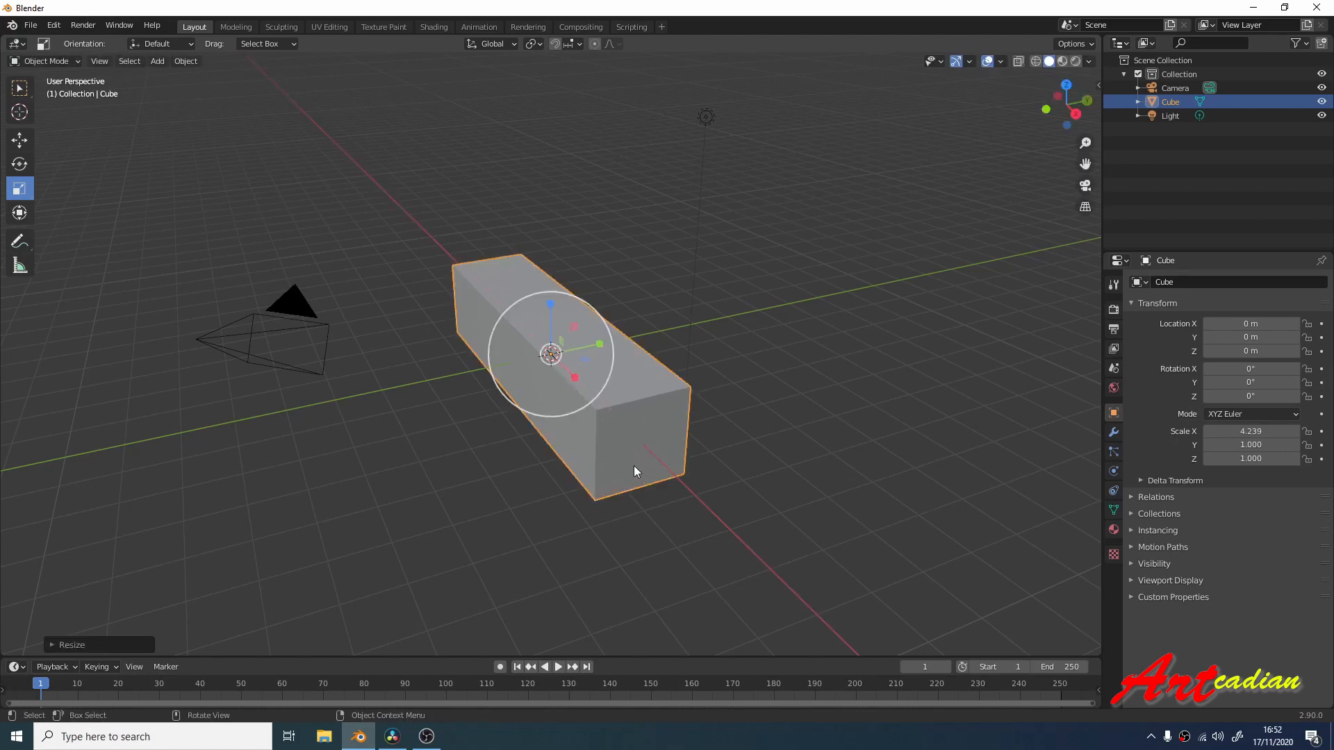
pyautogui.moveTo(599, 344); pyautogui.dragTo(712, 323)
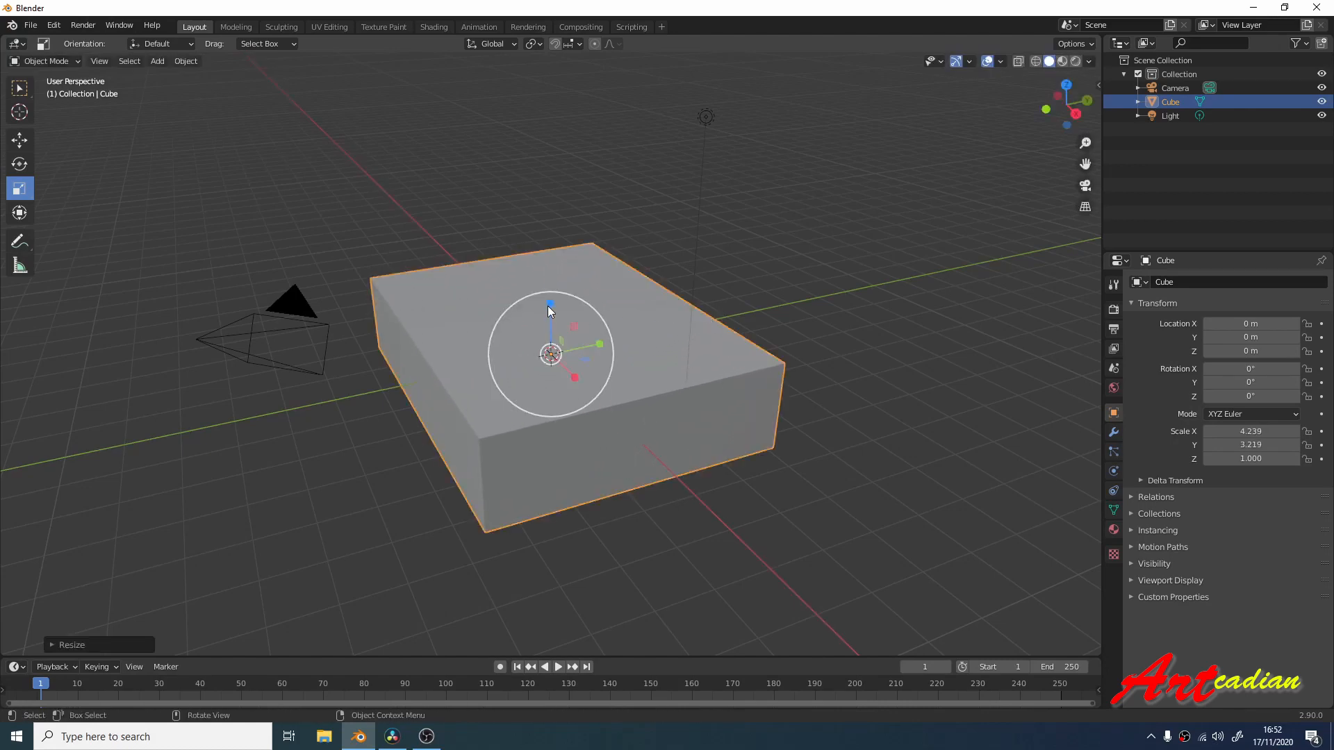
pyautogui.moveTo(549, 311); pyautogui.dragTo(557, 198)
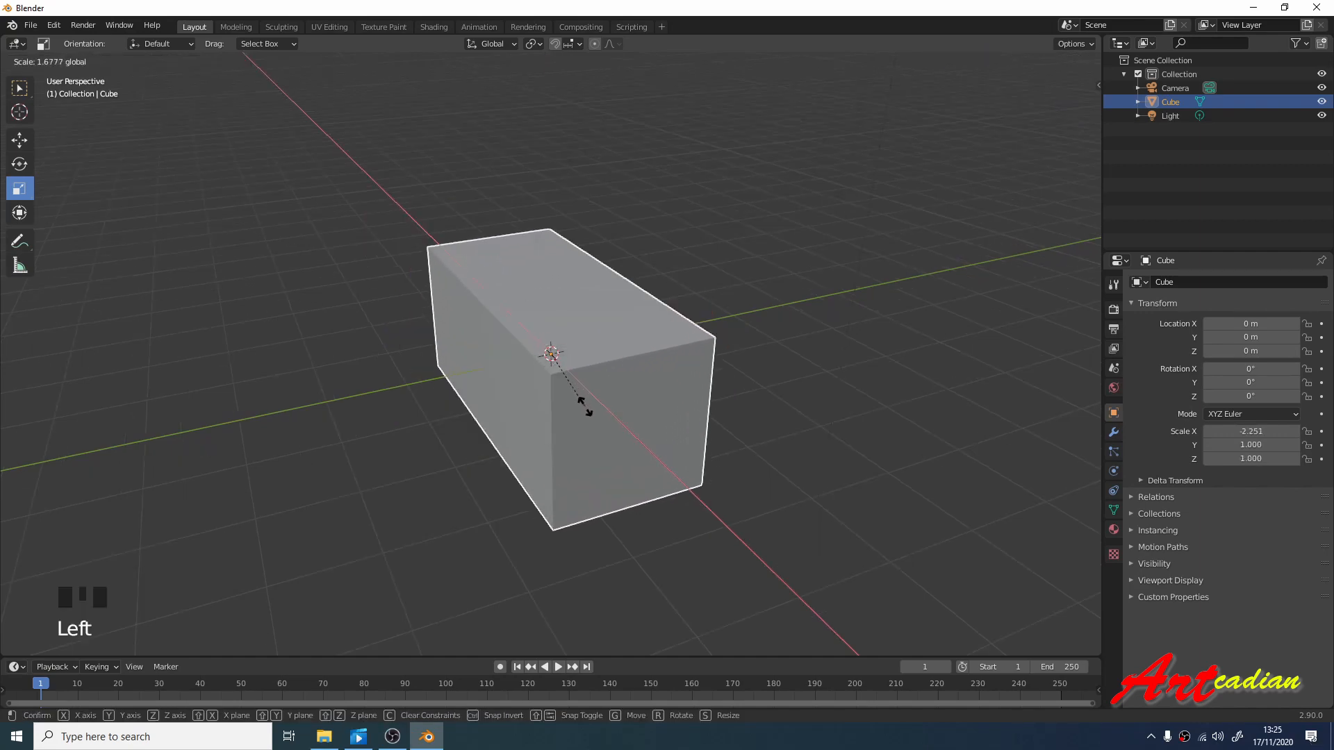
# Step: Resize the cube to scale values of about -1.218 in X and 1.1 in Y, and adjust its Z scale
pyautogui.moveTo(584, 402); pyautogui.dragTo(577, 360)
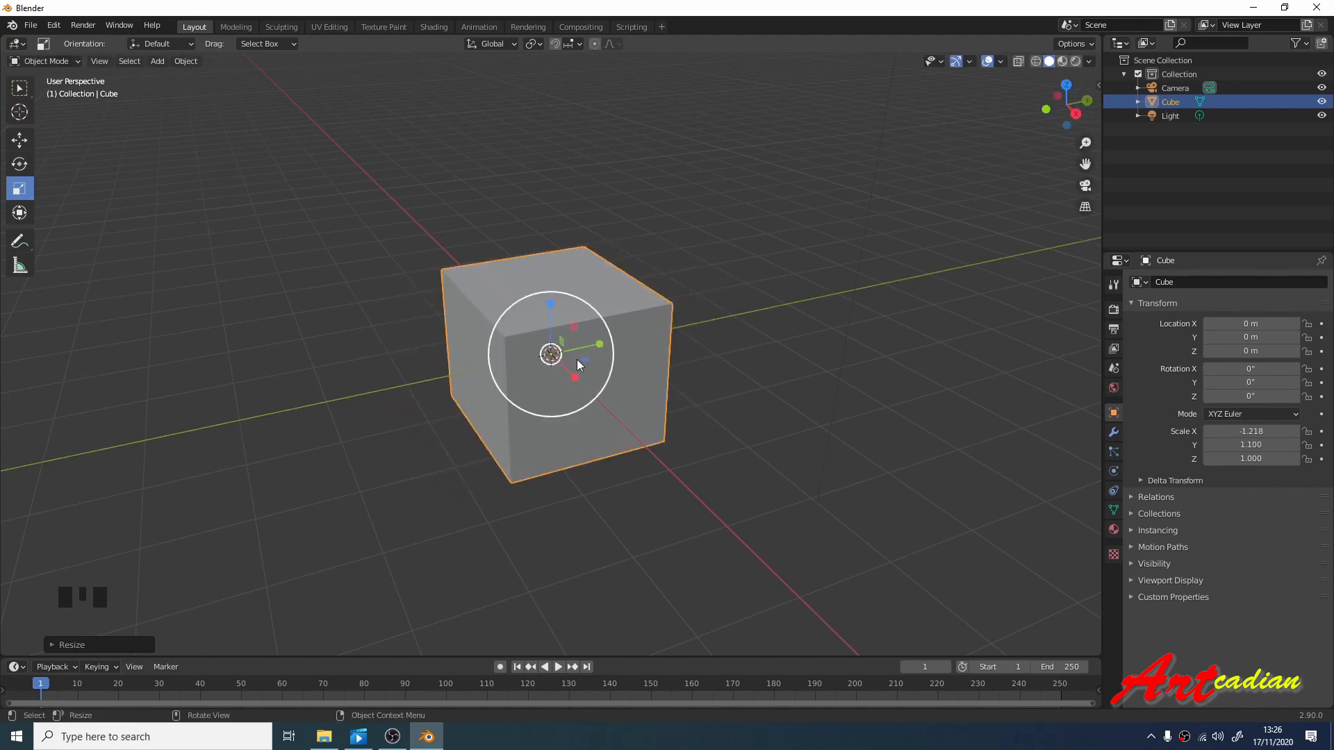
pyautogui.moveTo(549, 306)
pyautogui.mouseDown()
pyautogui.moveTo(550, 254)
pyautogui.moveTo(548, 311)
pyautogui.moveTo(566, 321)
pyautogui.mouseUp()
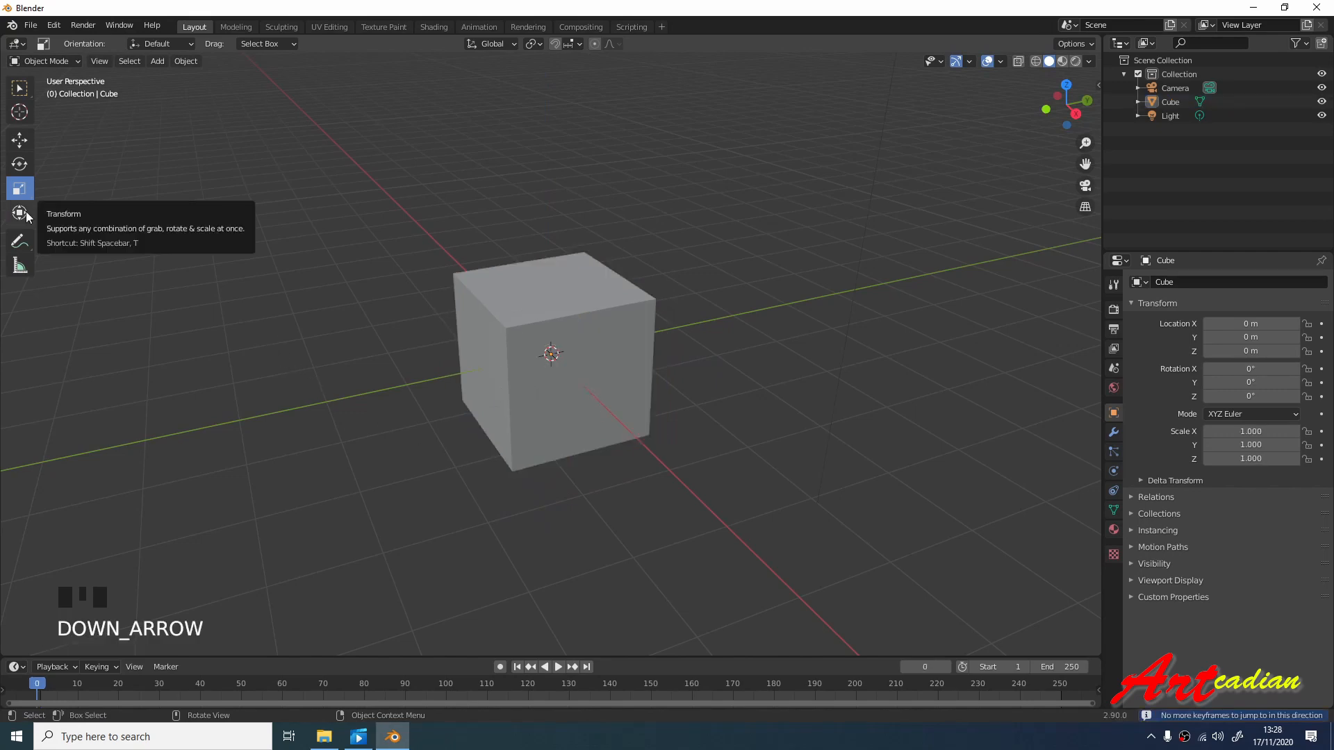
# Step: Activate the Transform tool and select the cube to show the combined move, rotate and scale gizmo
pyautogui.click(26, 212)
pyautogui.press('Left')
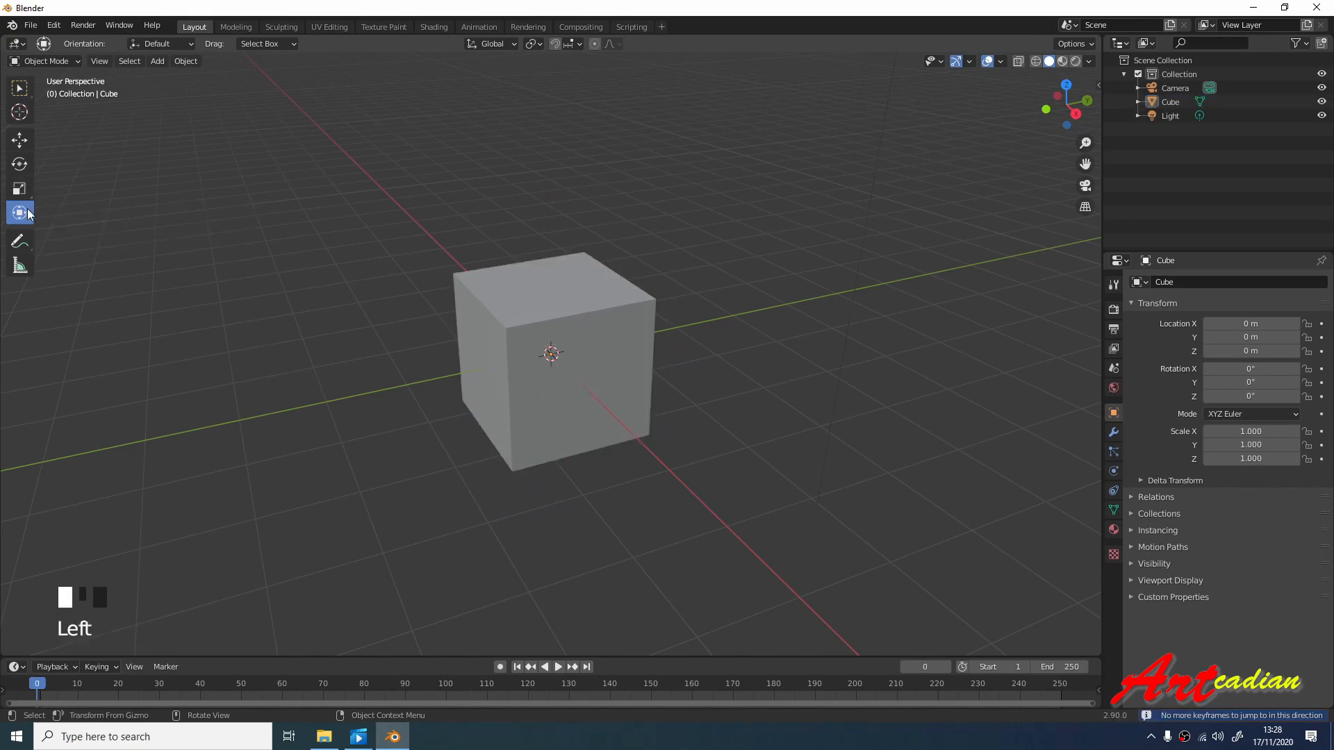
pyautogui.click(518, 313)
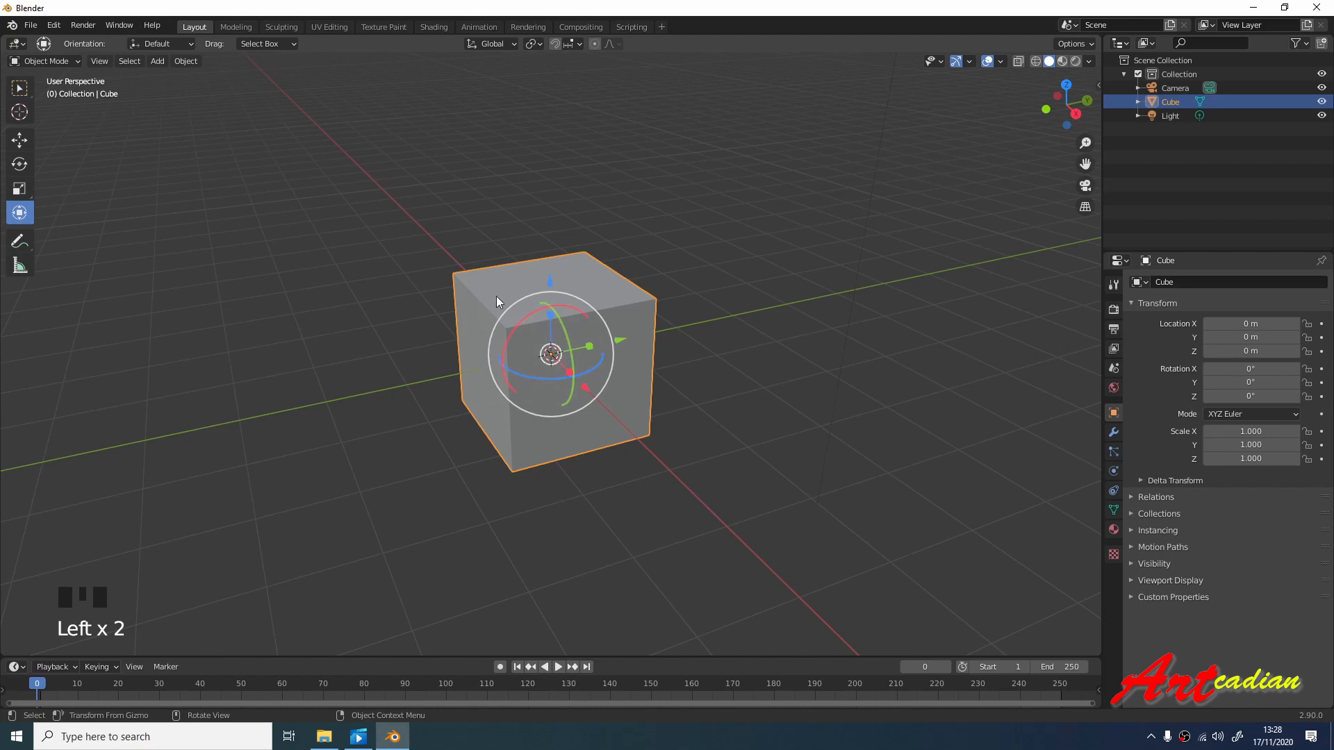
pyautogui.press('Down')
# Step: Draw a freehand annotation arrow with the Annotate tool in the empty space beside the cube, pointing at the cube
pyautogui.click(20, 241)
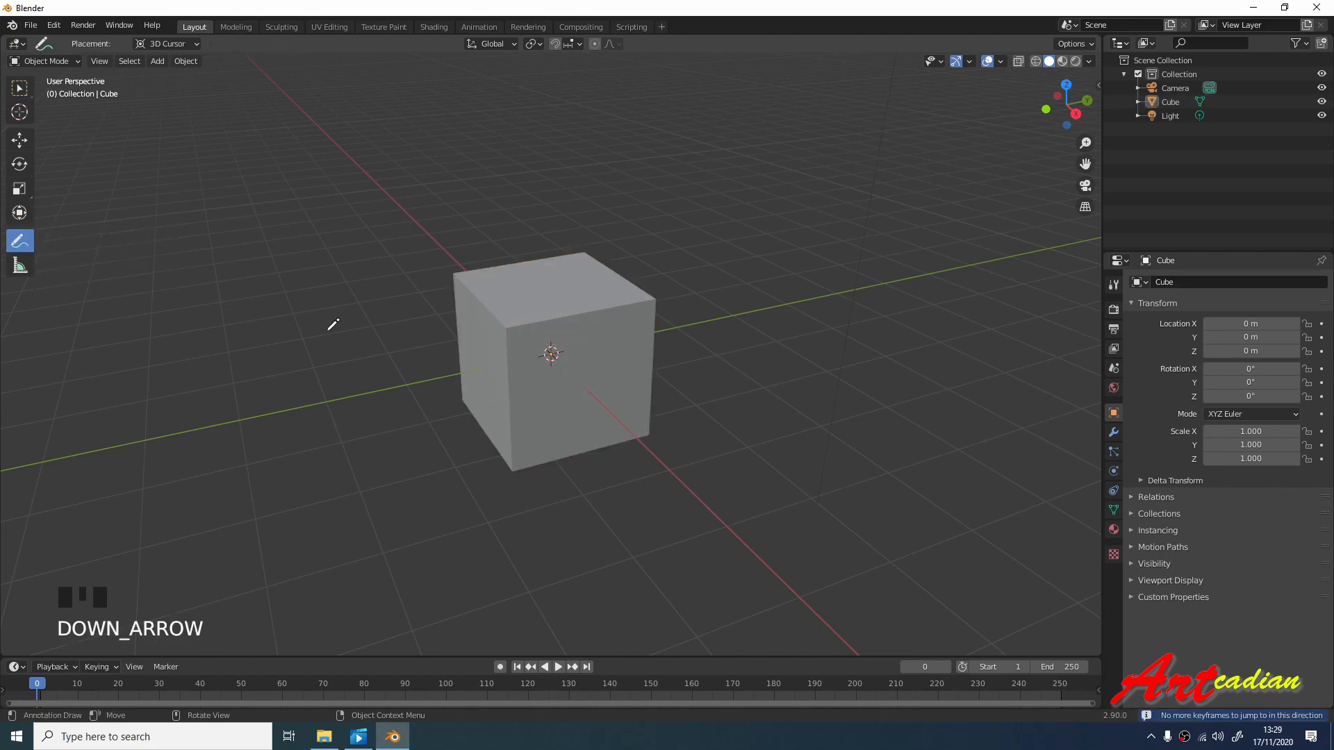
pyautogui.moveTo(246, 329); pyautogui.dragTo(287, 329)
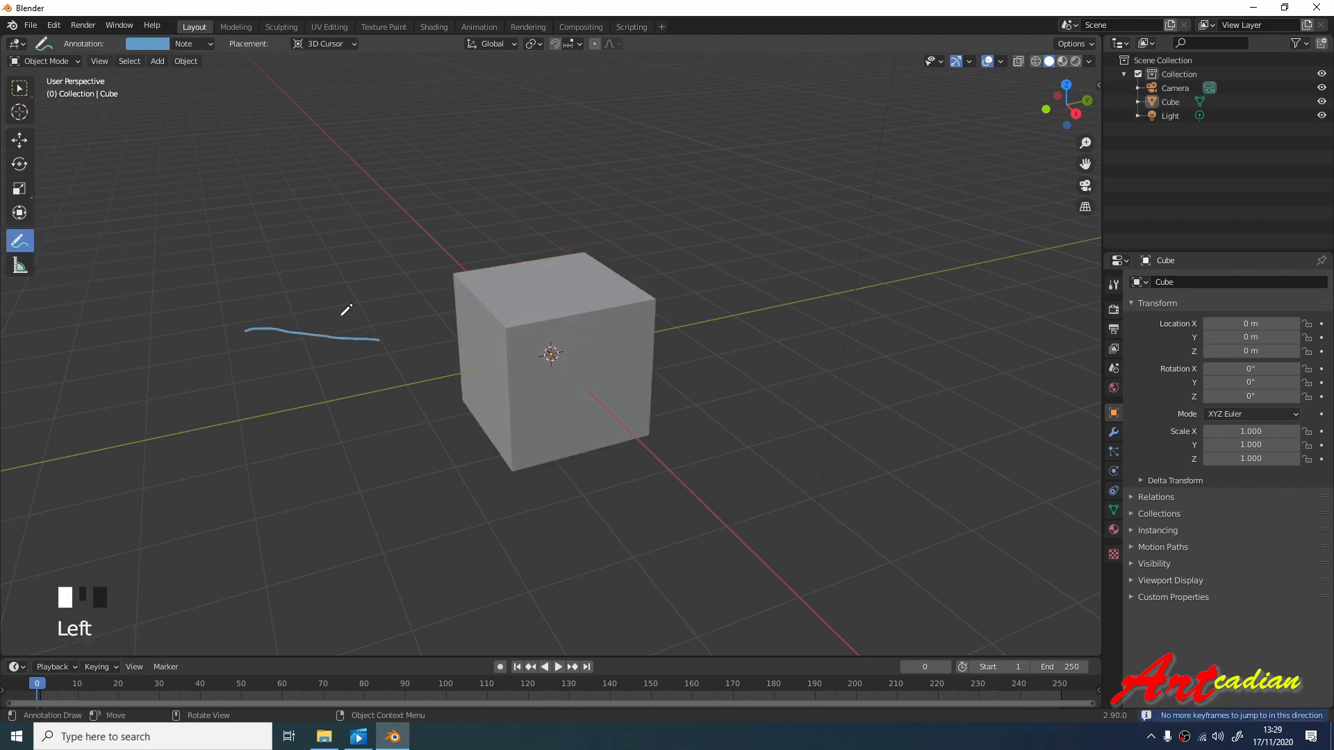
pyautogui.moveTo(387, 345); pyautogui.dragTo(349, 359)
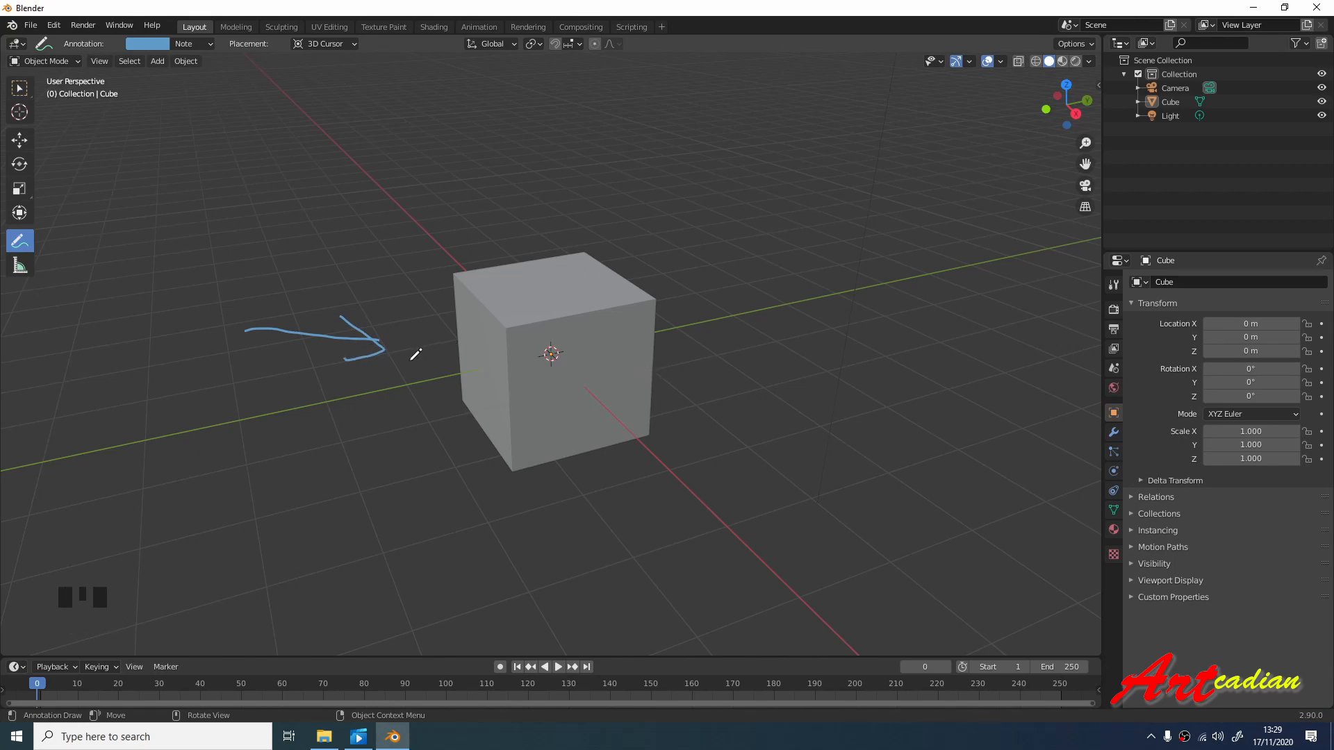
pyautogui.press('Down')
# Step: Measure the cube's far-left vertical edge and its rear top edge with the Measure tool
pyautogui.click(20, 265)
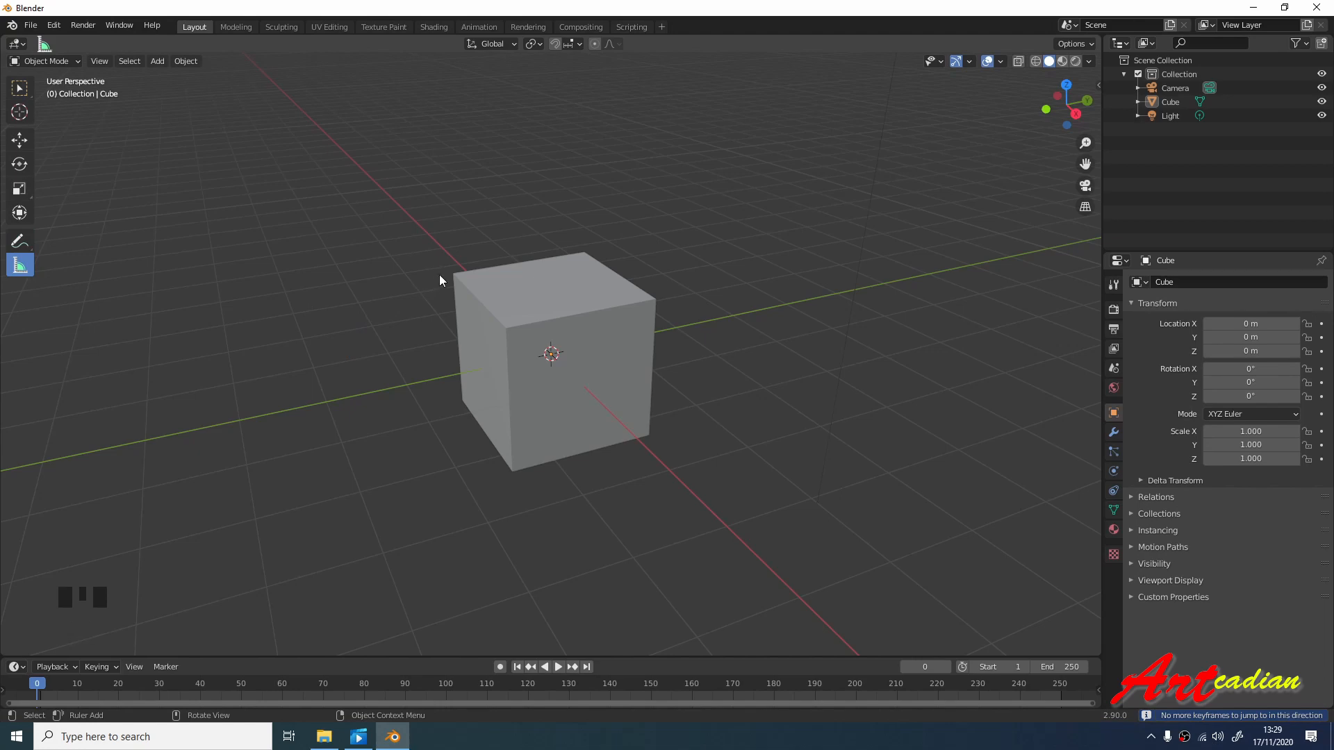
pyautogui.moveTo(439, 275); pyautogui.dragTo(435, 310)
pyautogui.moveTo(444, 361); pyautogui.dragTo(444, 397)
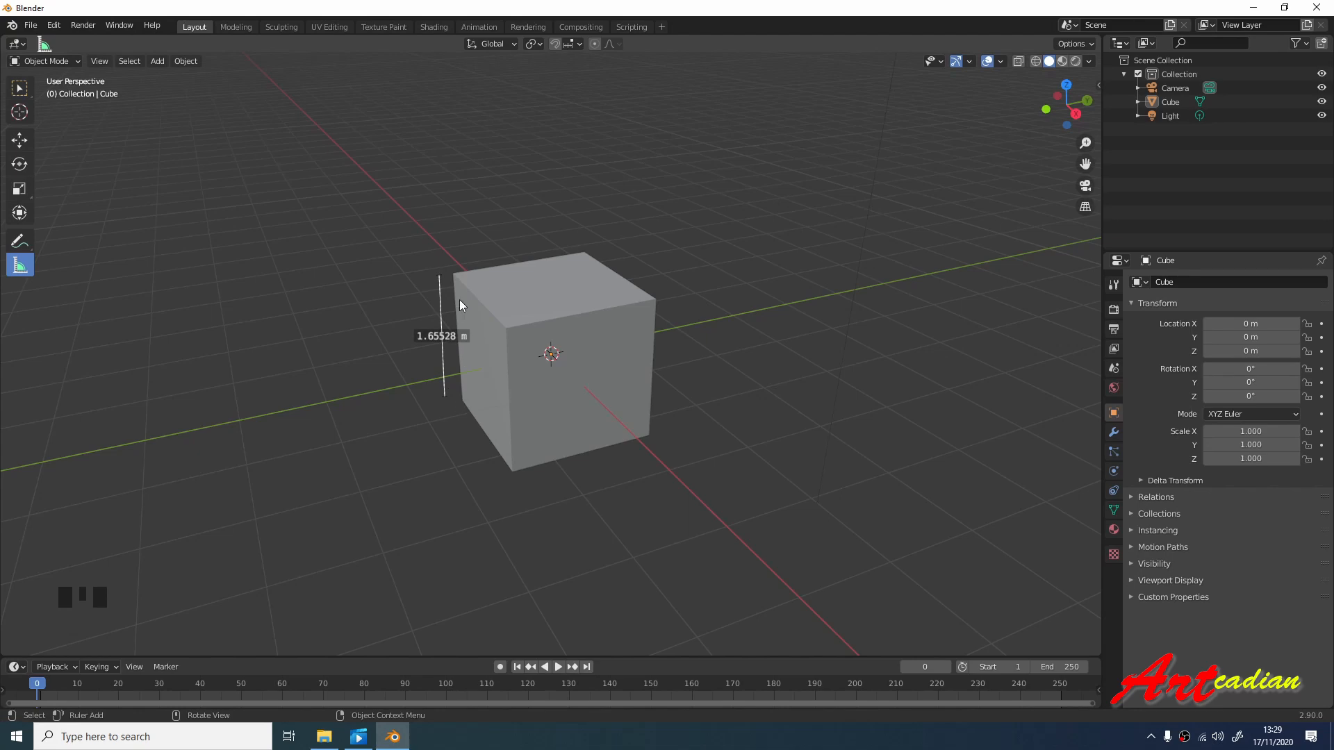
pyautogui.moveTo(446, 265); pyautogui.dragTo(575, 246)
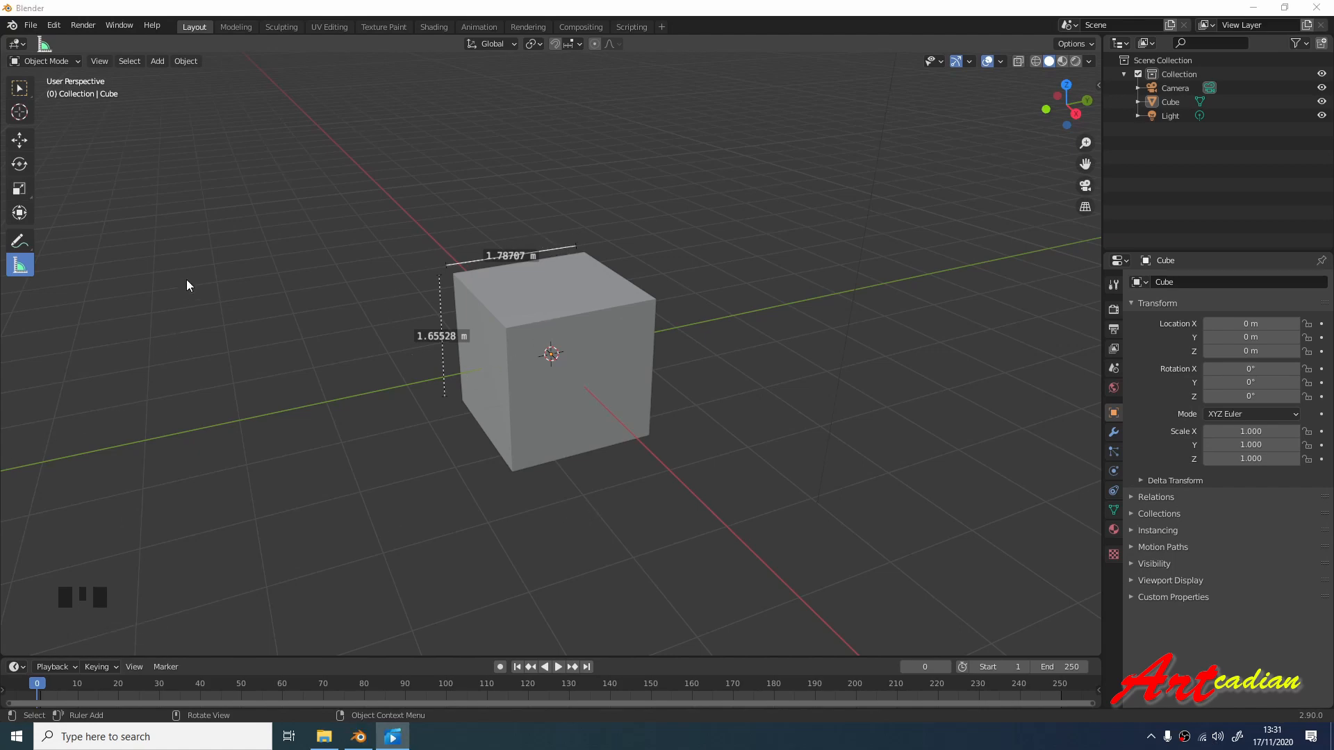
pyautogui.click(50, 28)
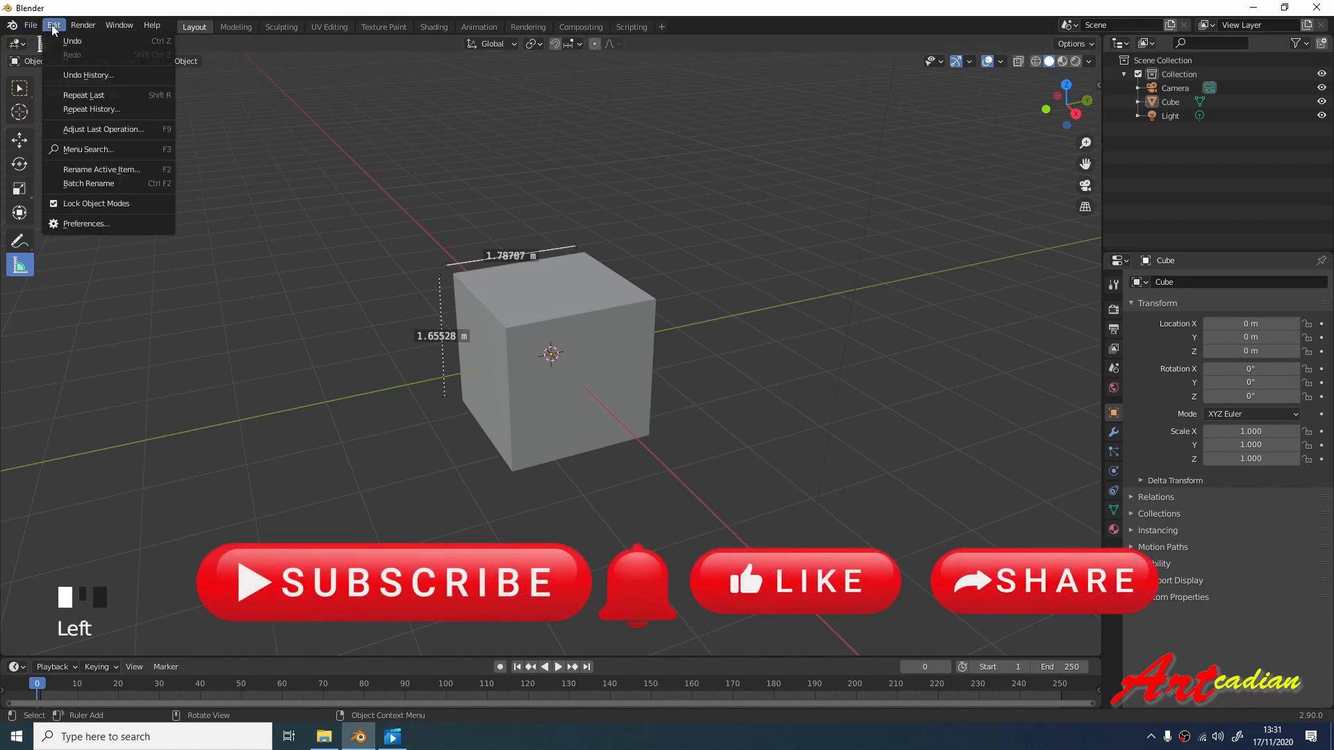
pyautogui.moveTo(109, 26)
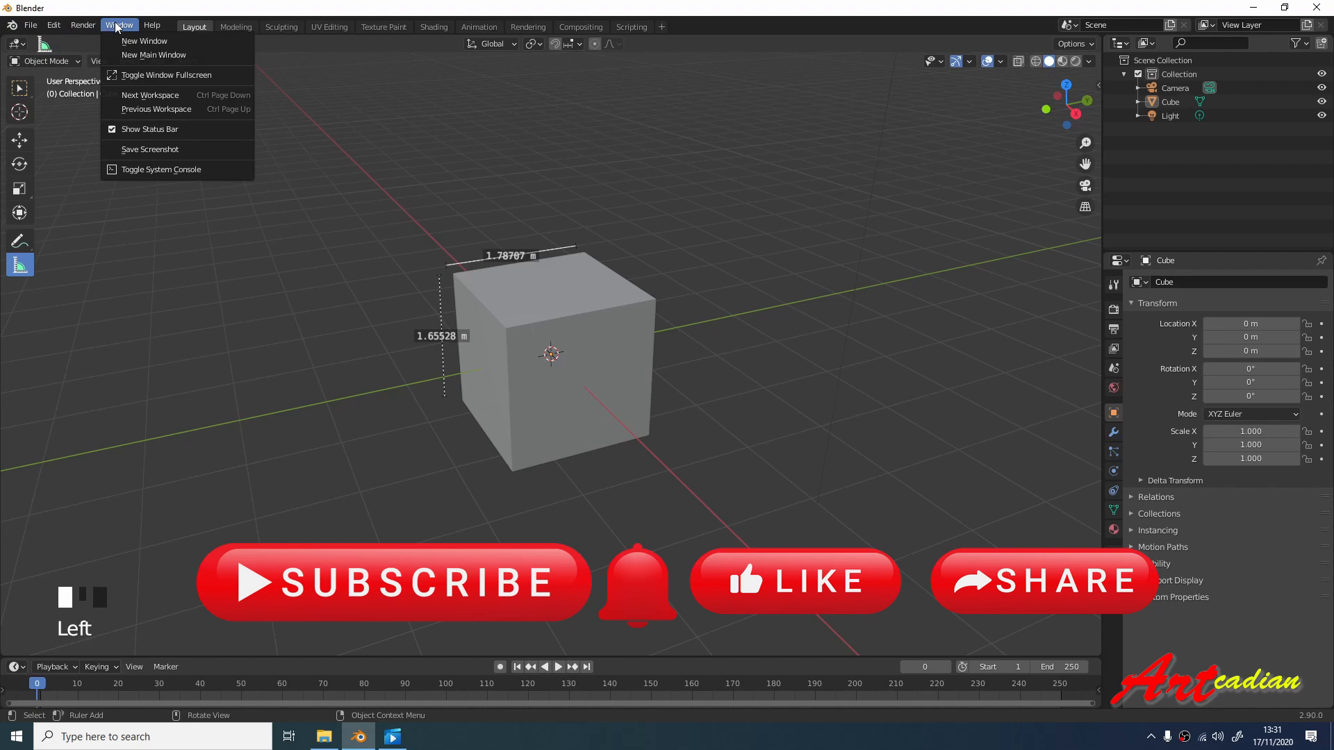
# Step: Switch through the Animation, Rendering and Compositing workspaces to examine their layouts
pyautogui.moveTo(153, 26)
pyautogui.click(479, 27)
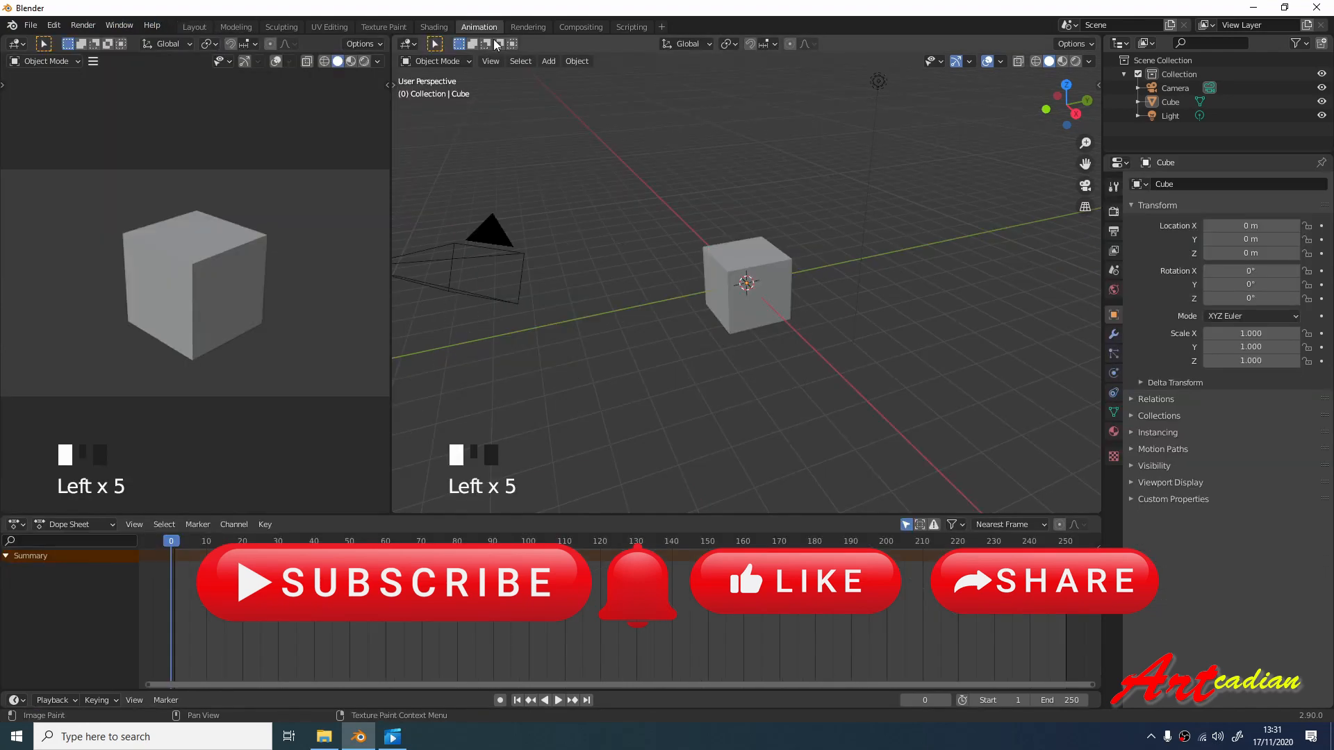
pyautogui.click(521, 28)
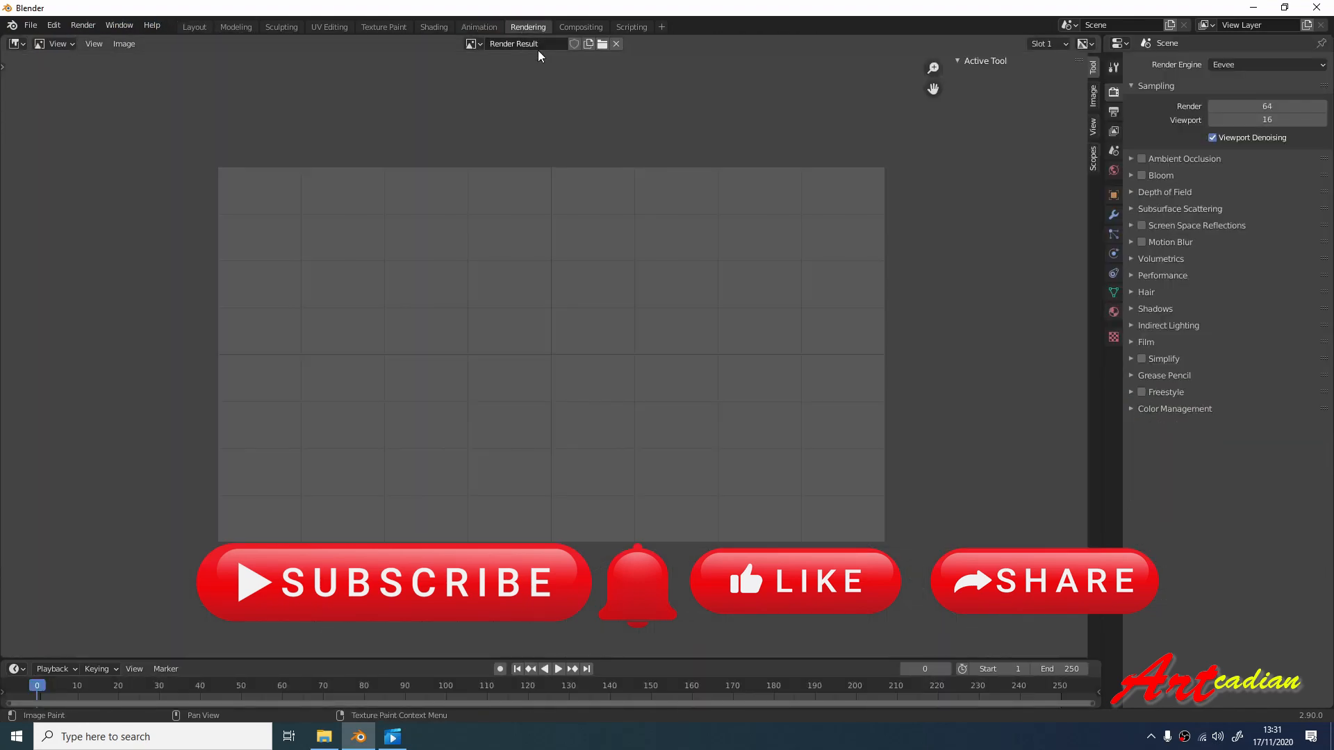
pyautogui.click(575, 29)
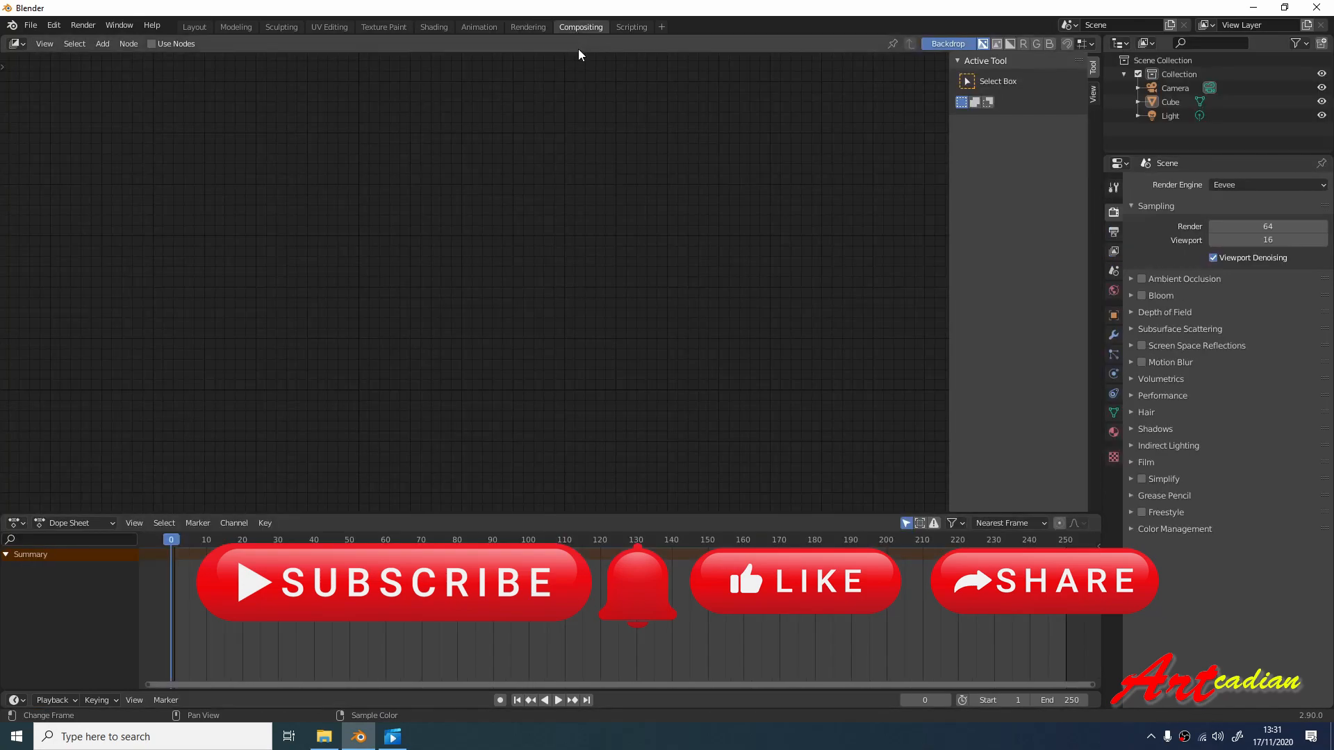